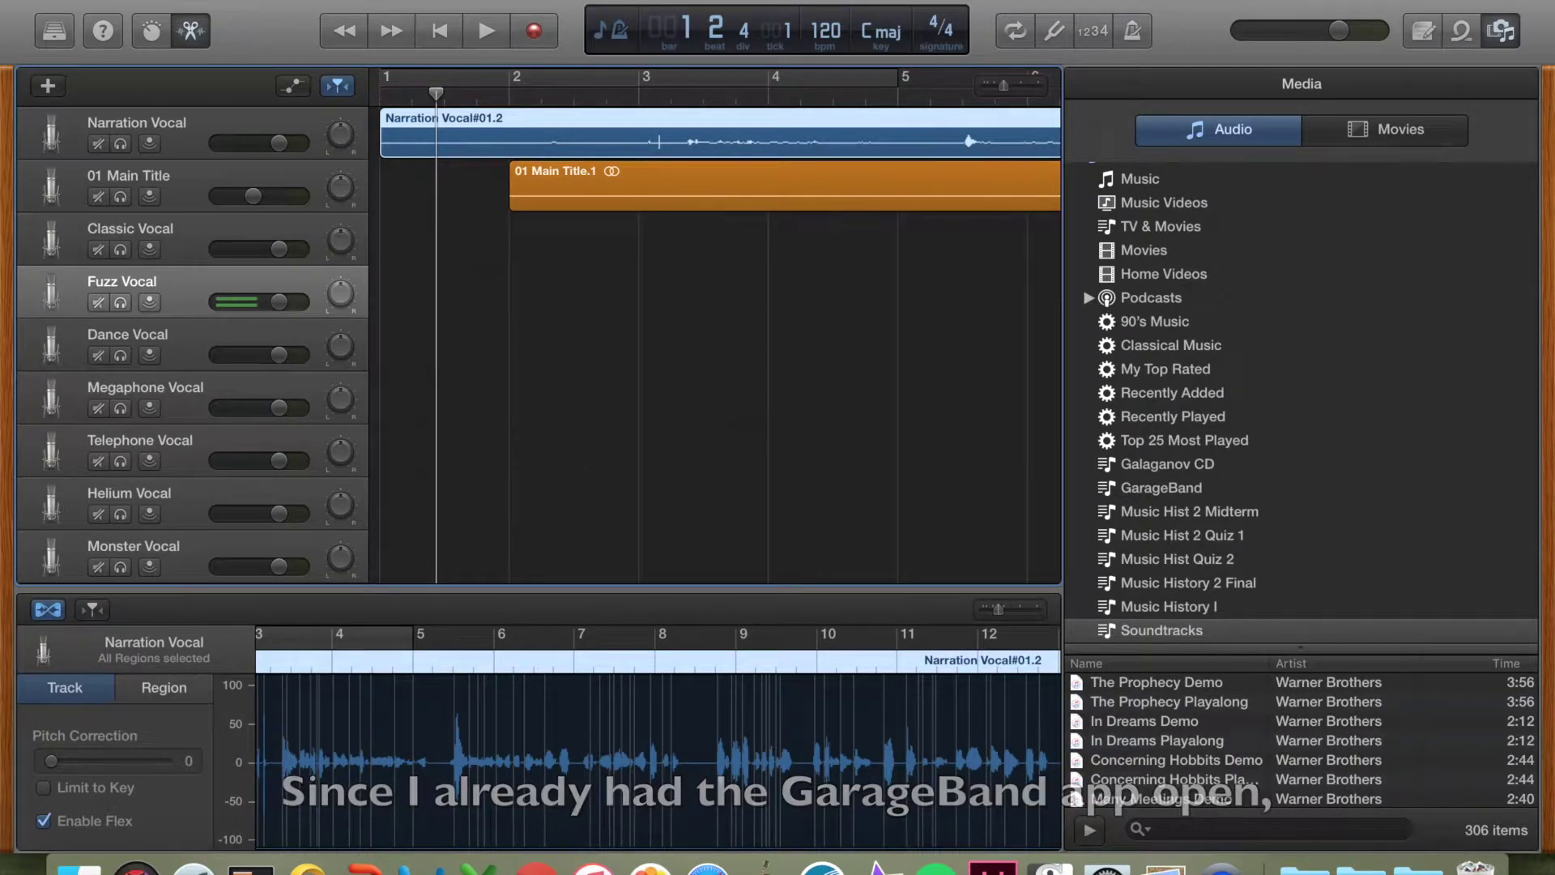
Open GarageBand's File menu to begin a new project
left_click(183, 1)
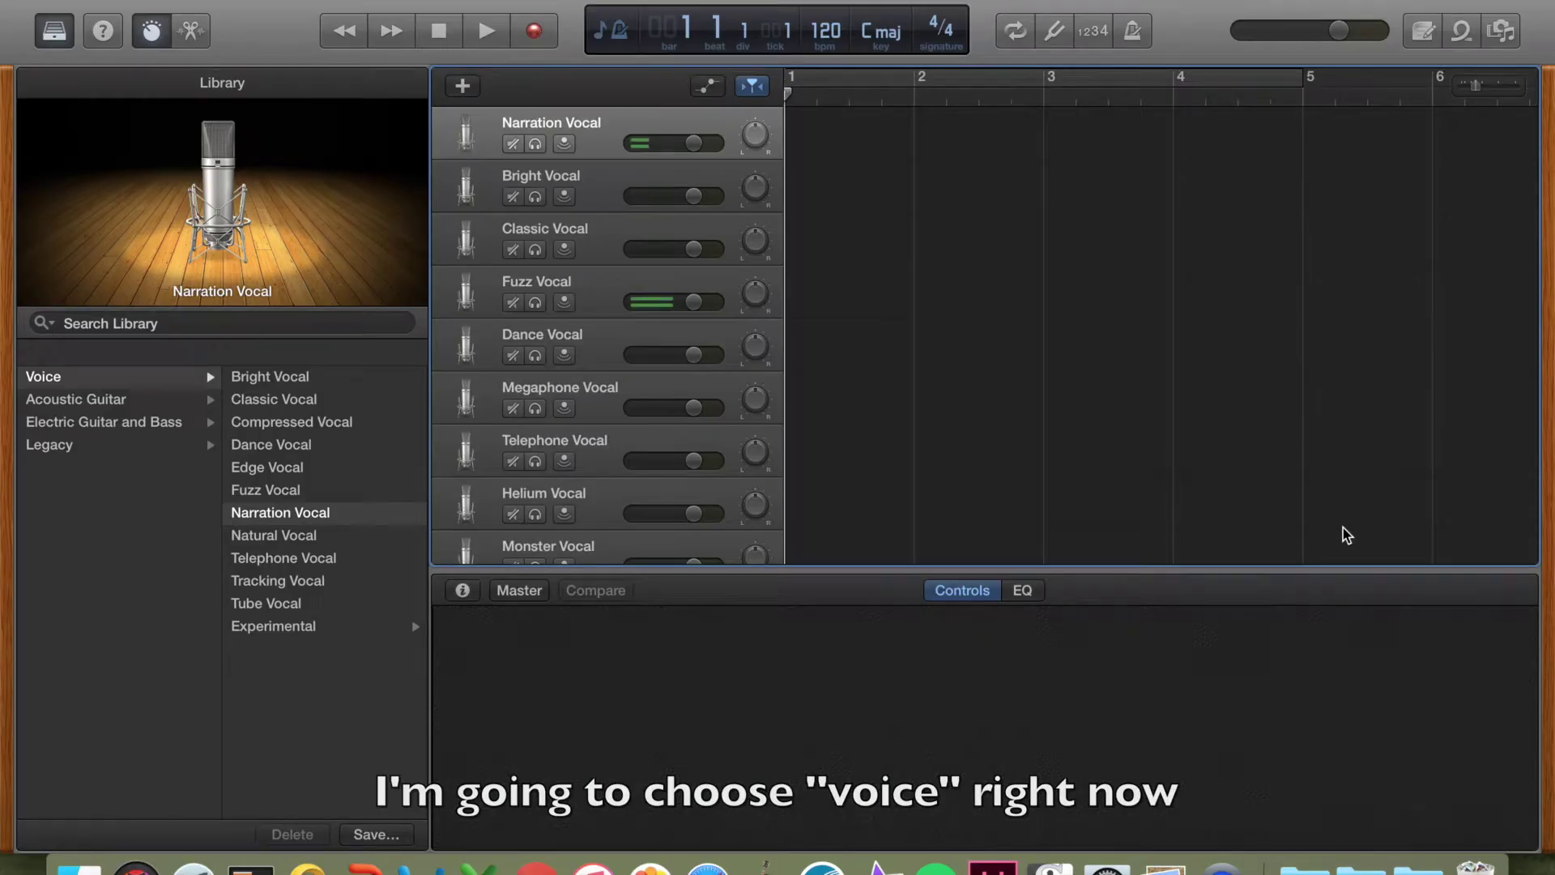
Create a new Voice project with vocal tracks starting with Narration Vocal
key("b")
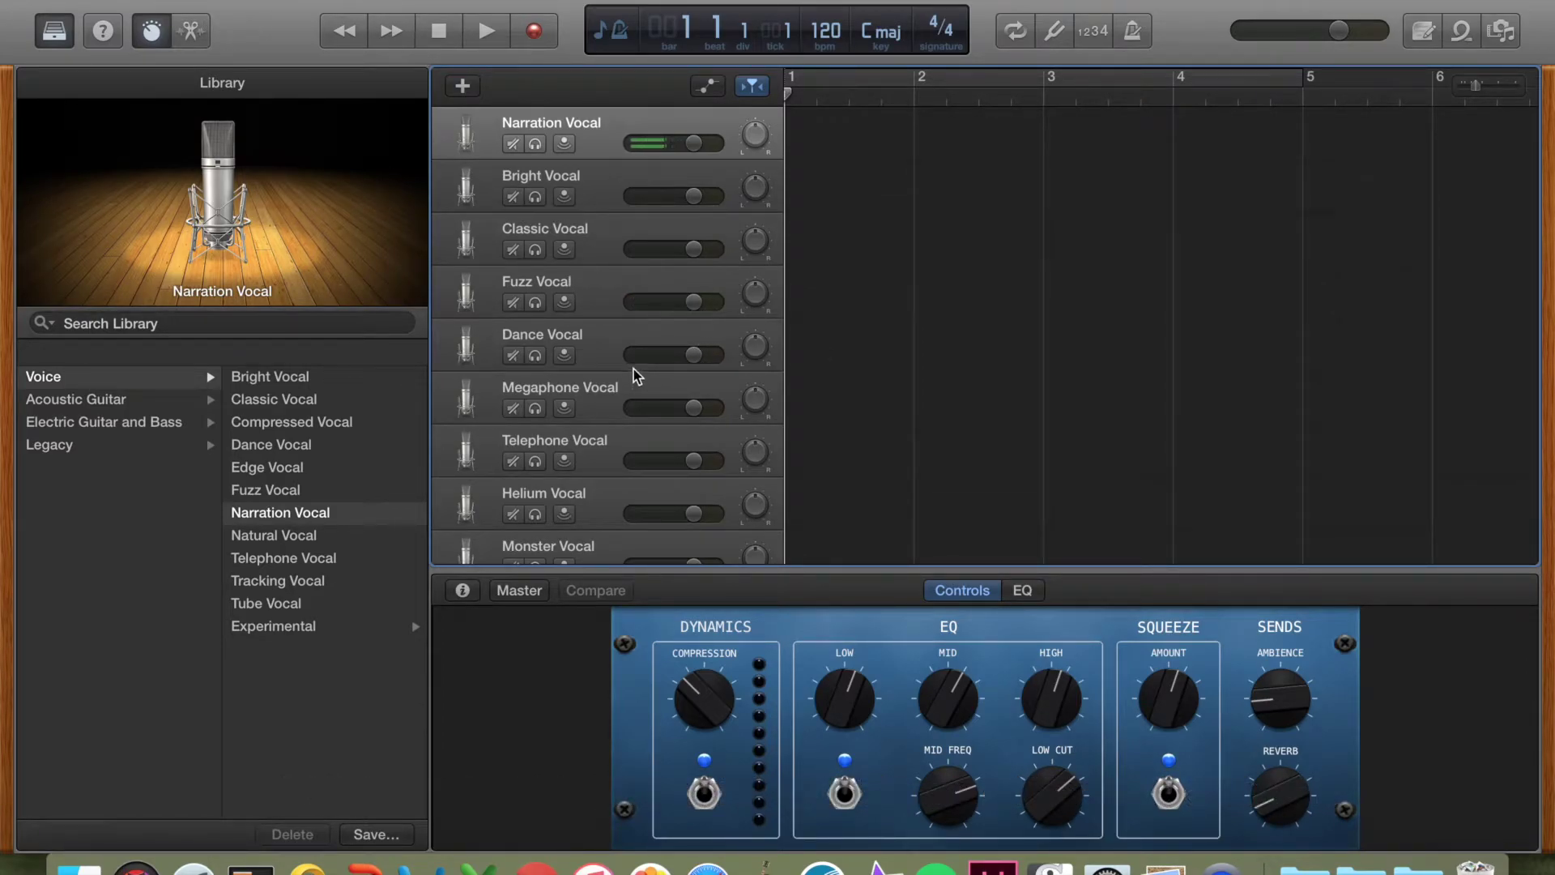
left_click(595, 185)
left_click(591, 251)
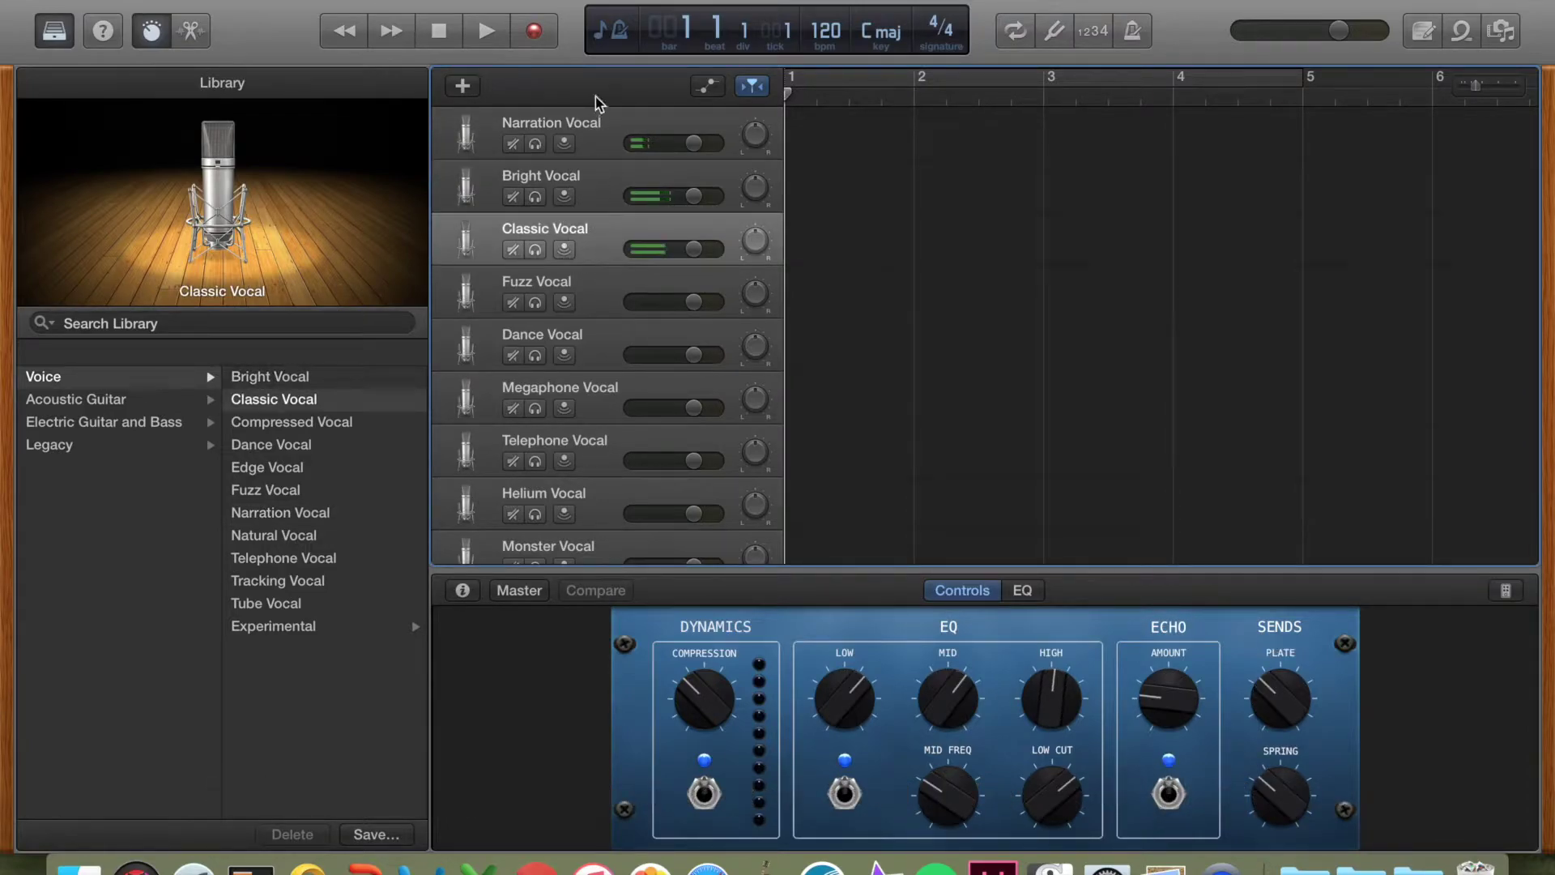
left_click(594, 141)
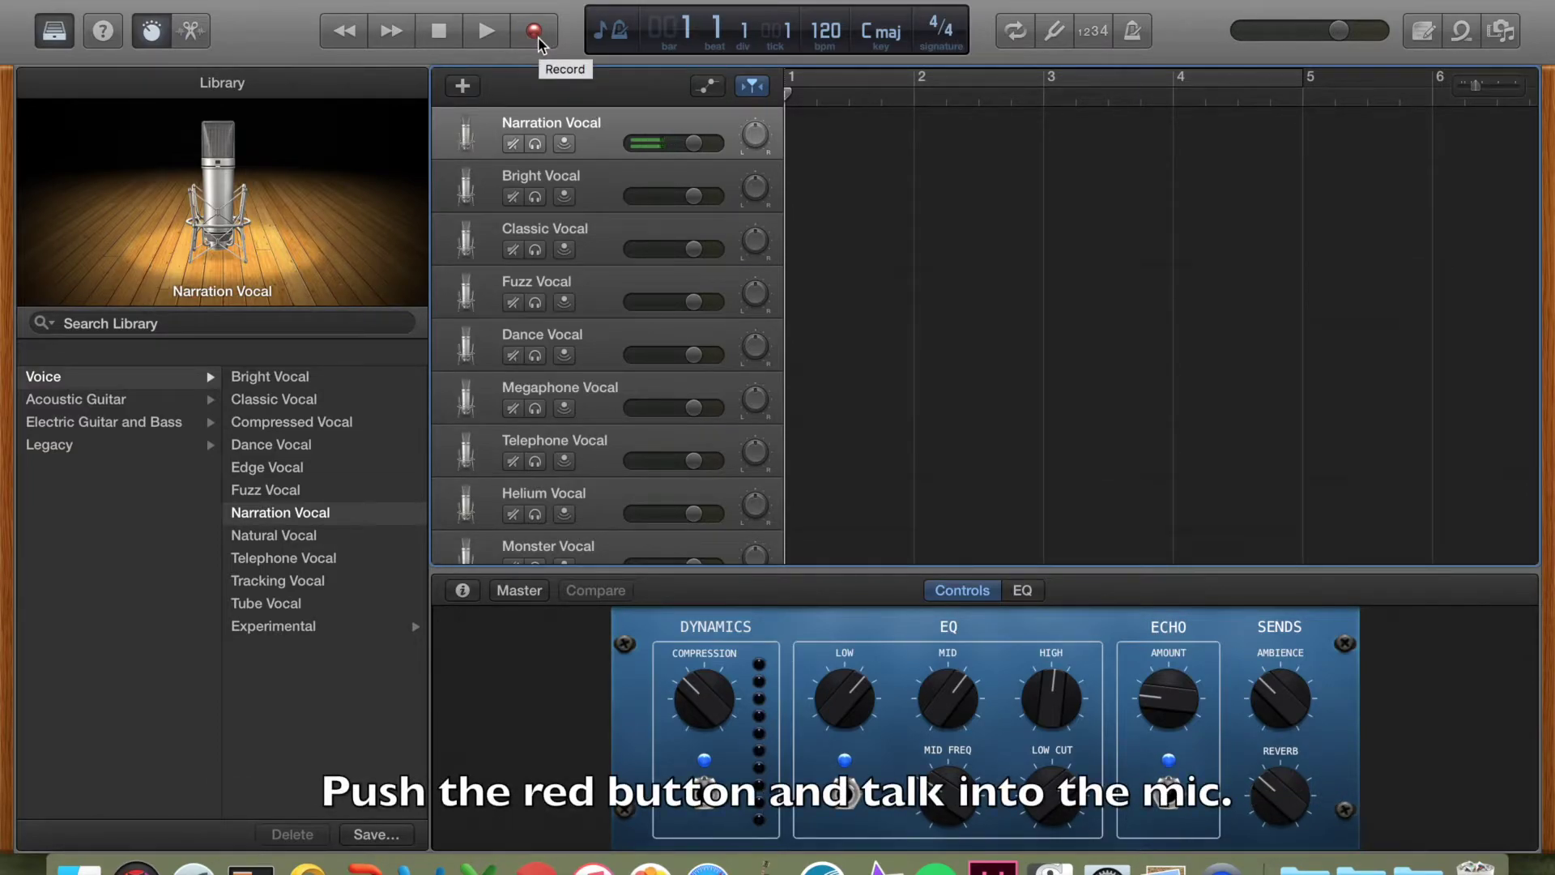
left_click(537, 40)
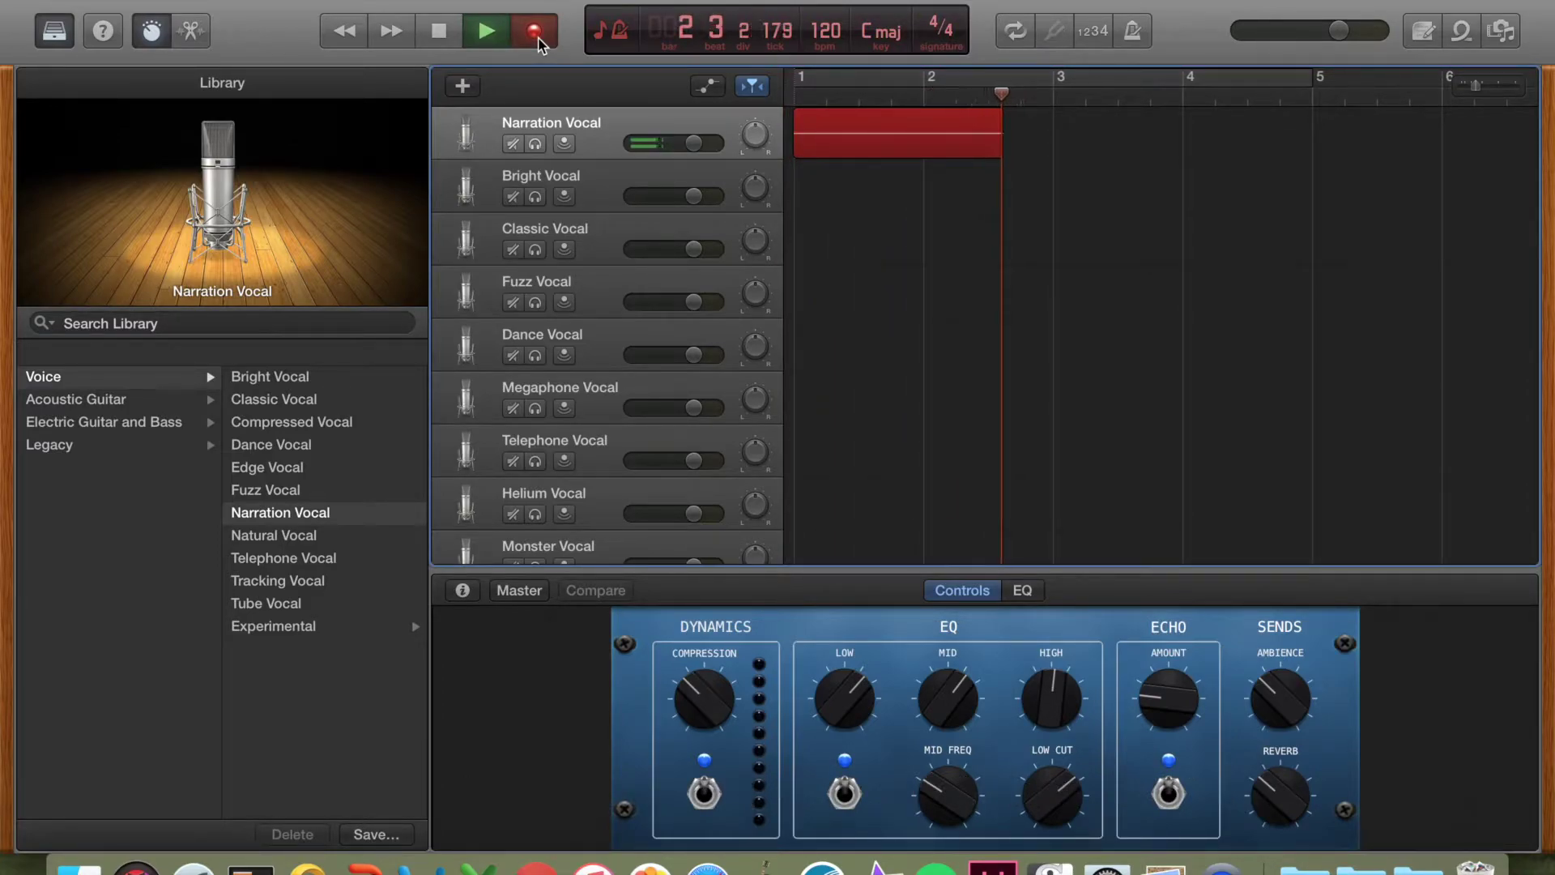
Stop the narration take, leaving Narration Vocal#01 across bars 1–3, and play it from the start
left_click(538, 40)
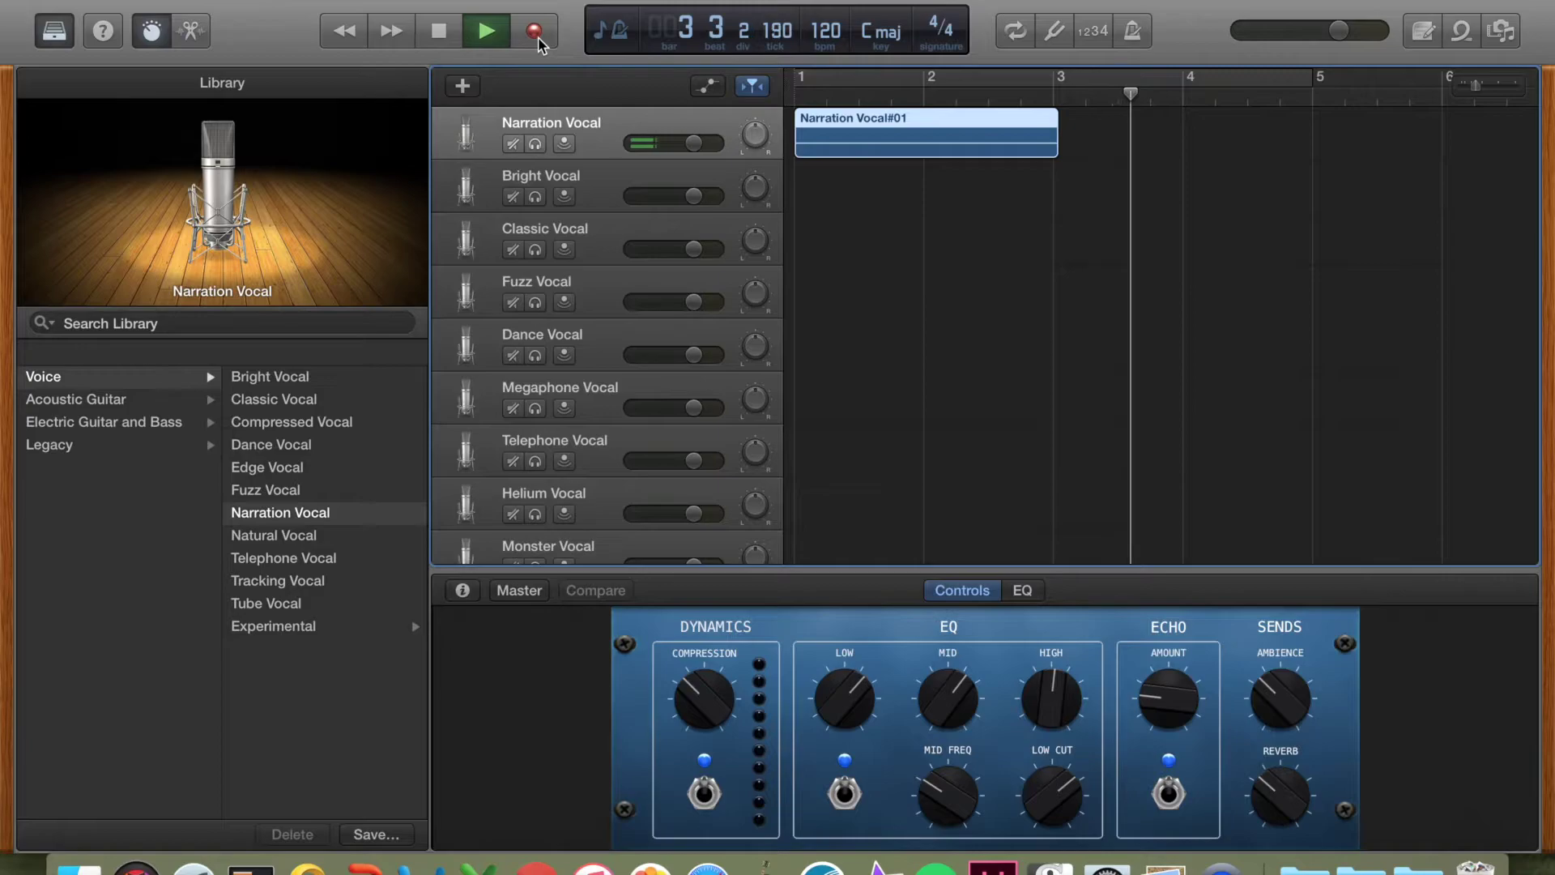
key("space")
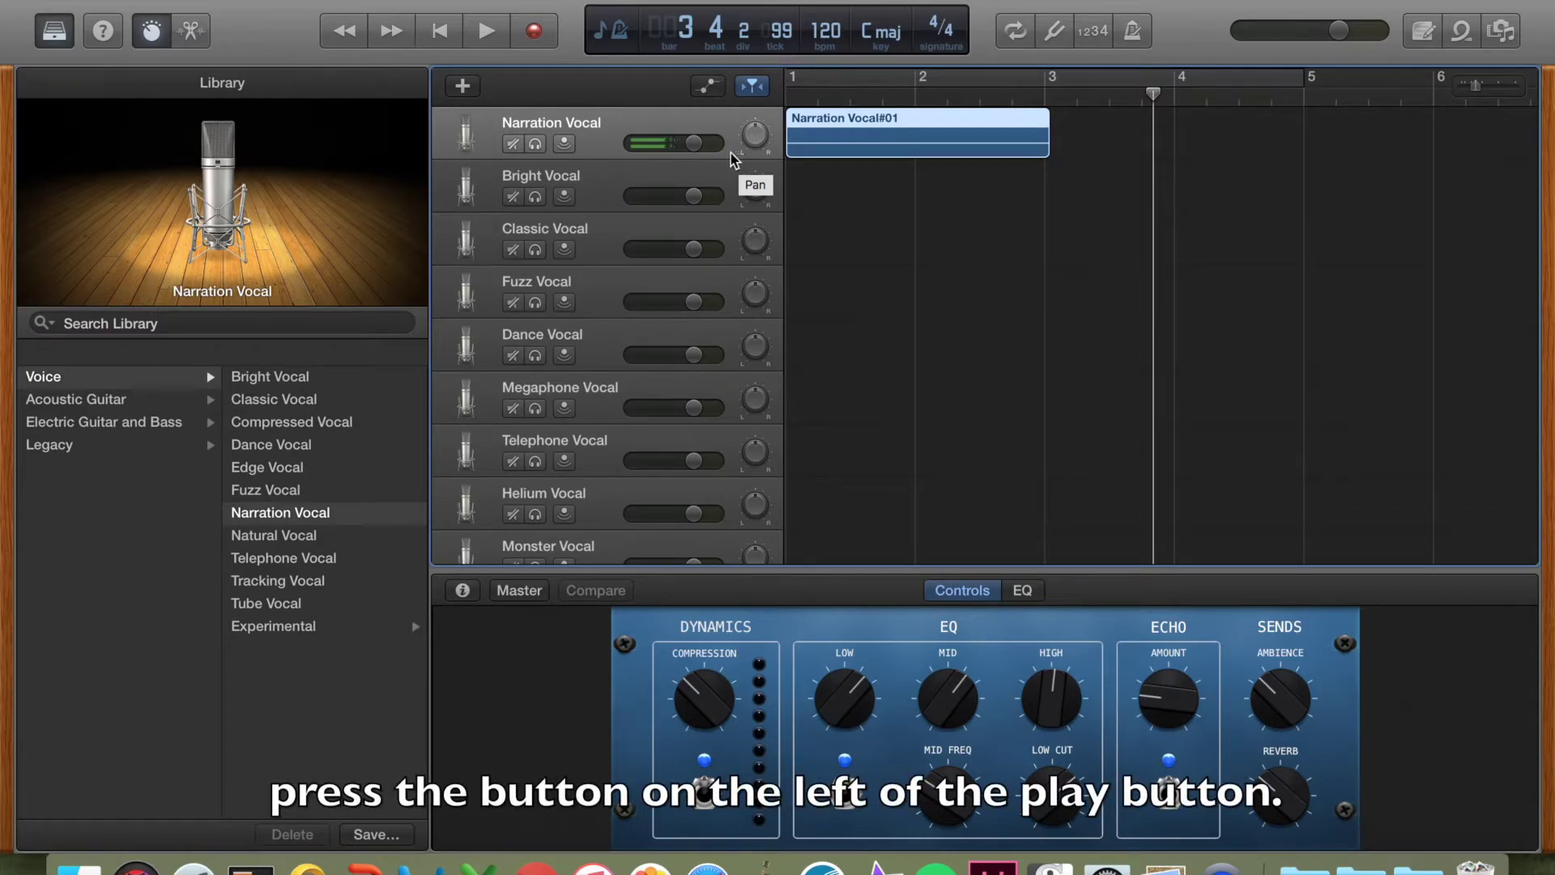
left_click(442, 36)
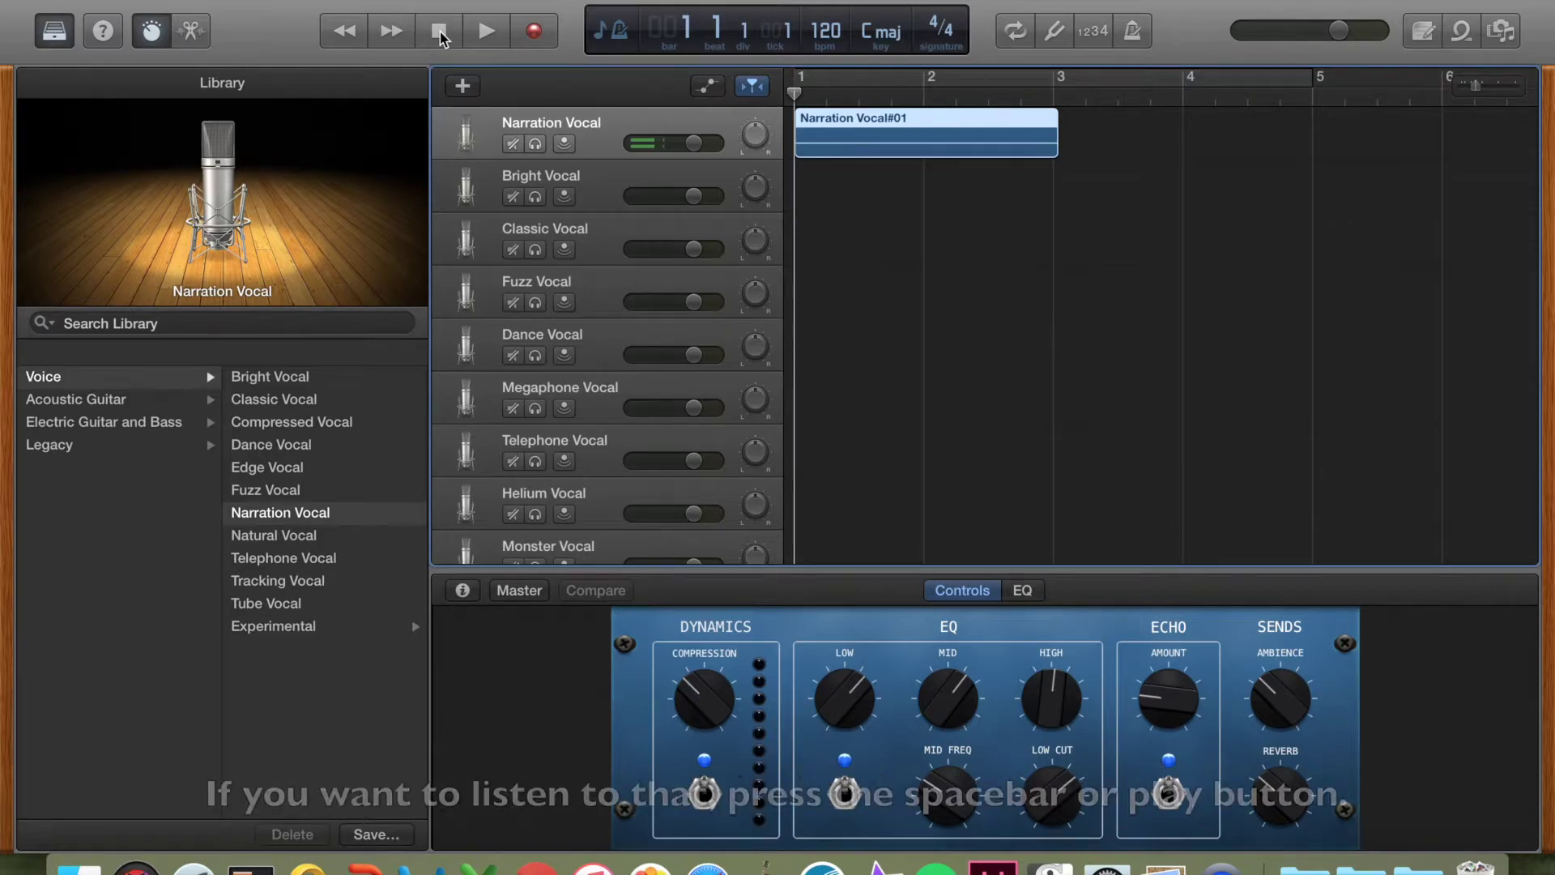
key("space")
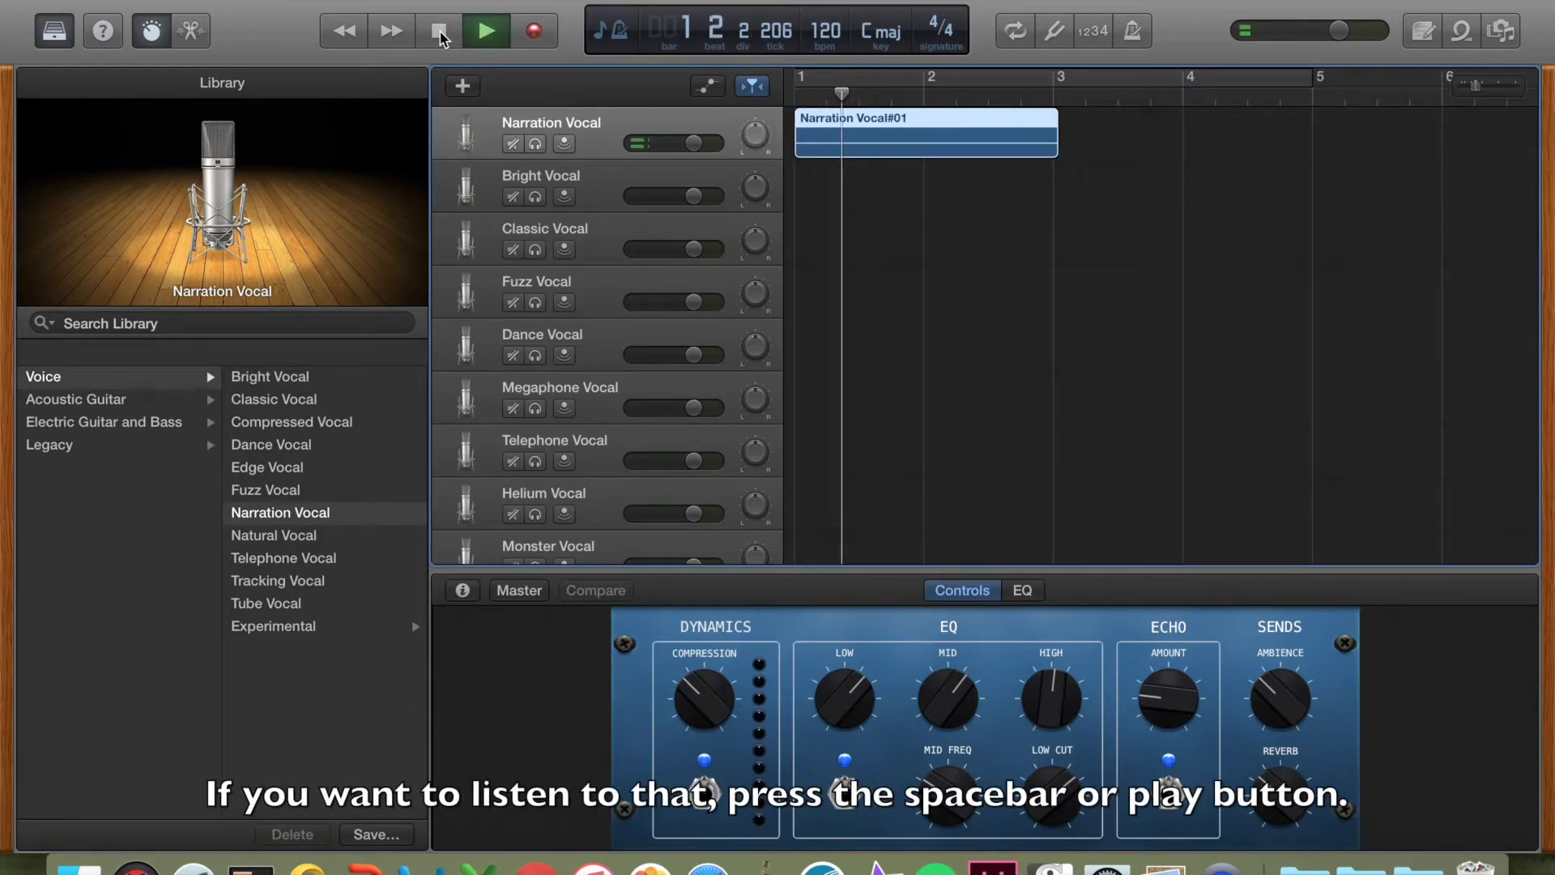
left_click(441, 36)
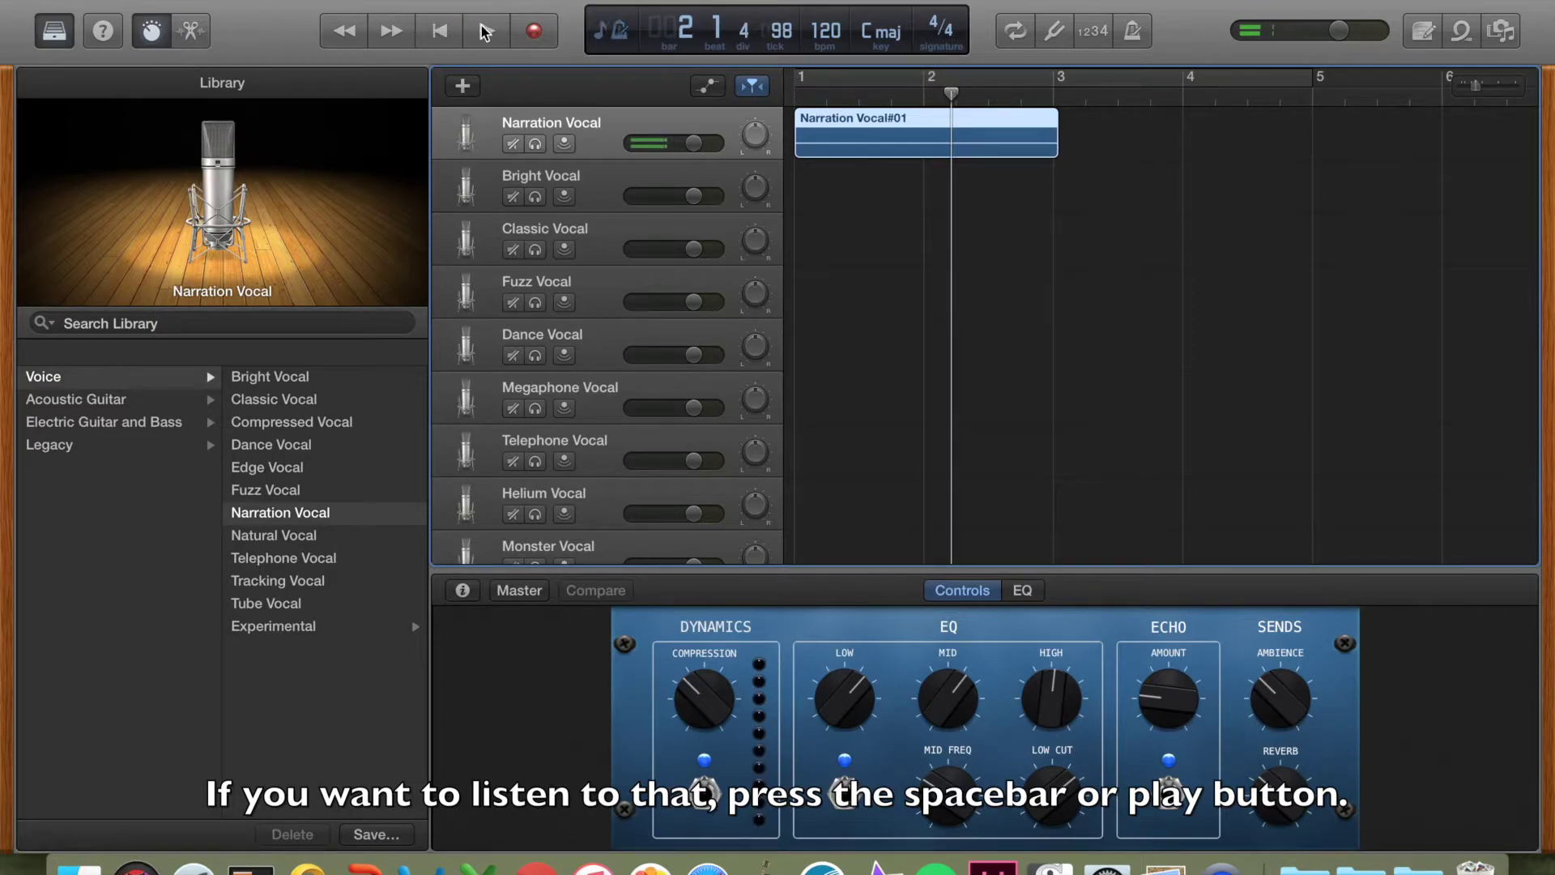
key("Return")
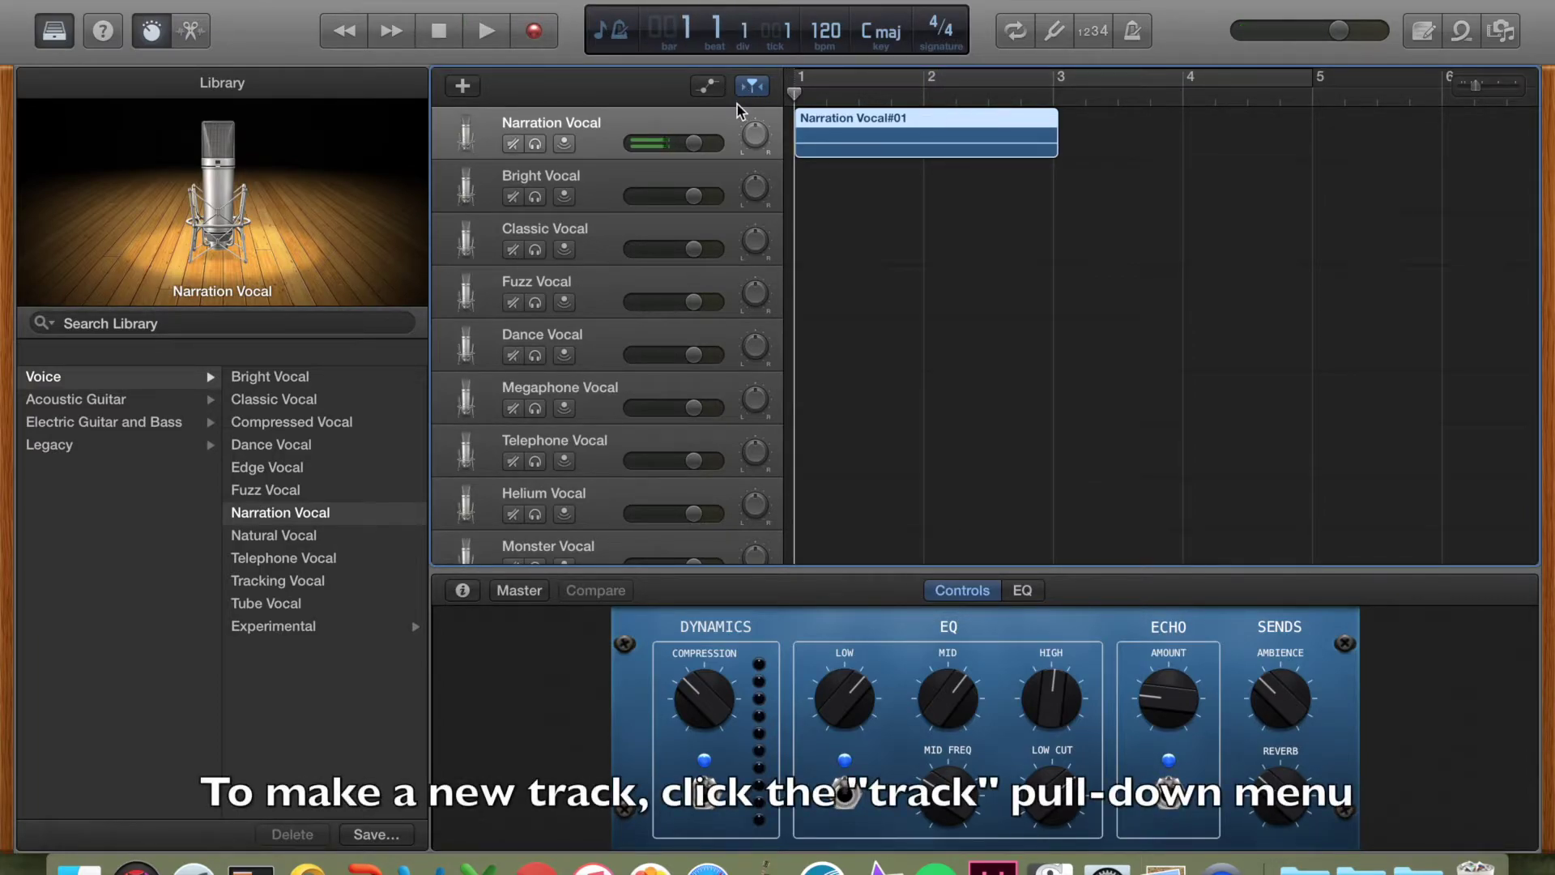
left_click(276, 0)
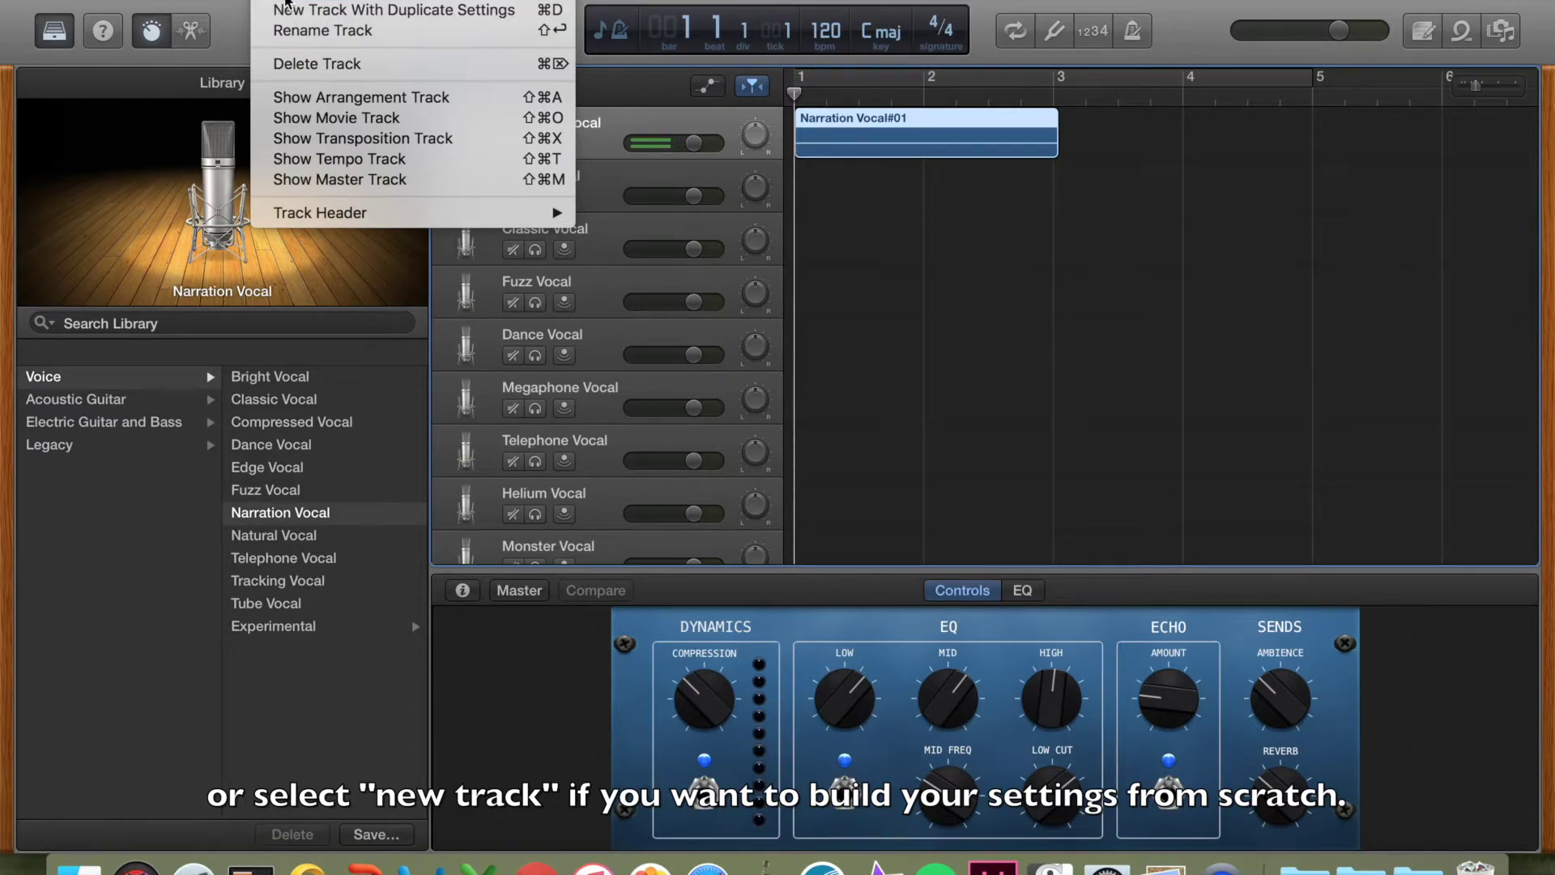
left_click(649, 90)
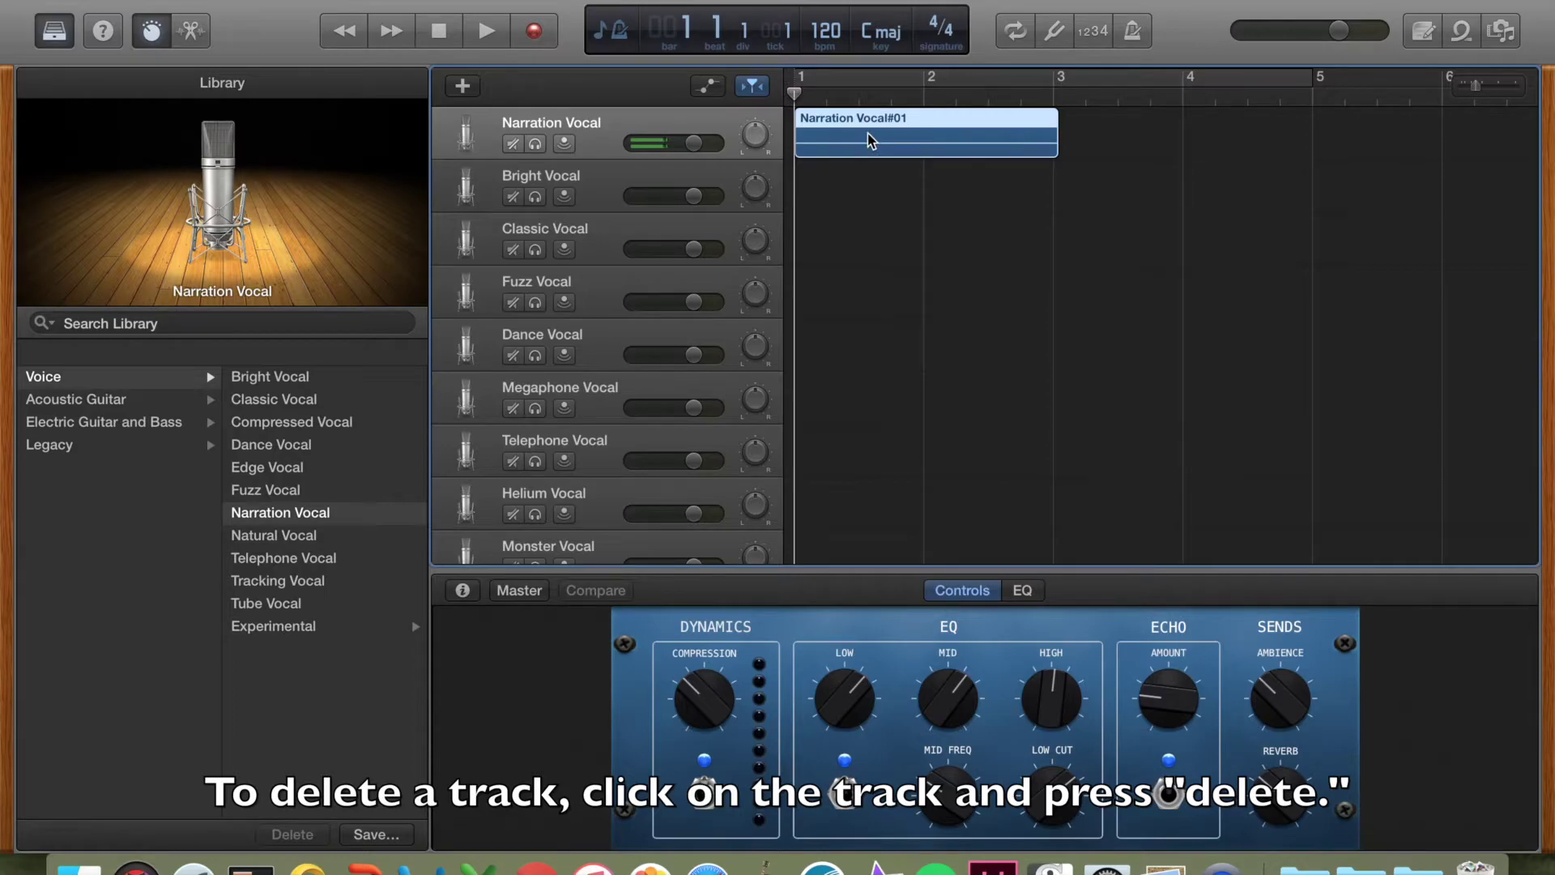
key("Delete")
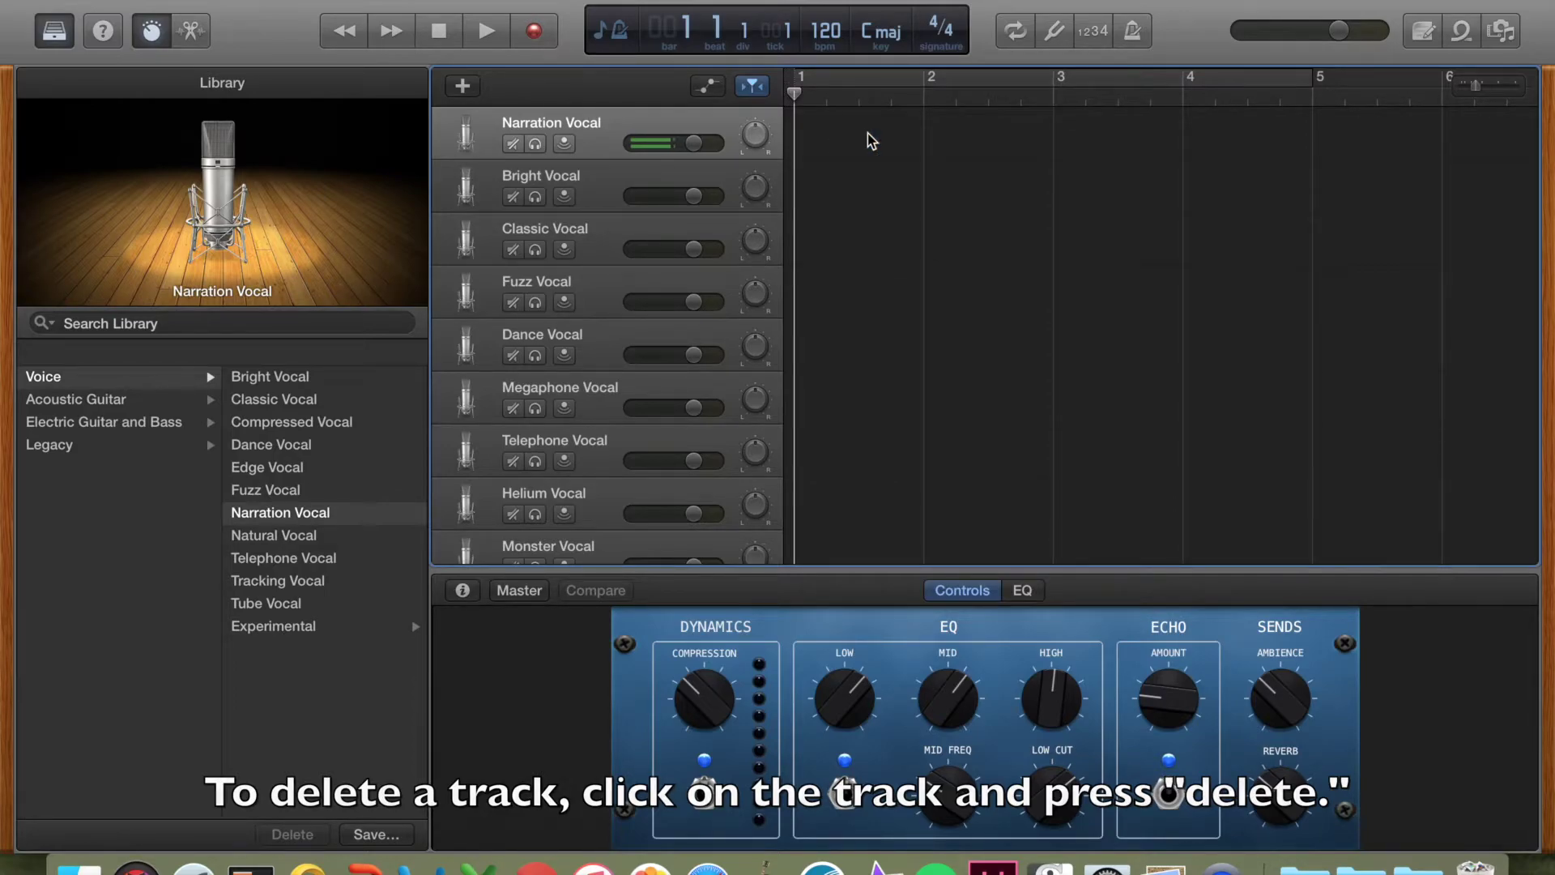
left_click(223, 1)
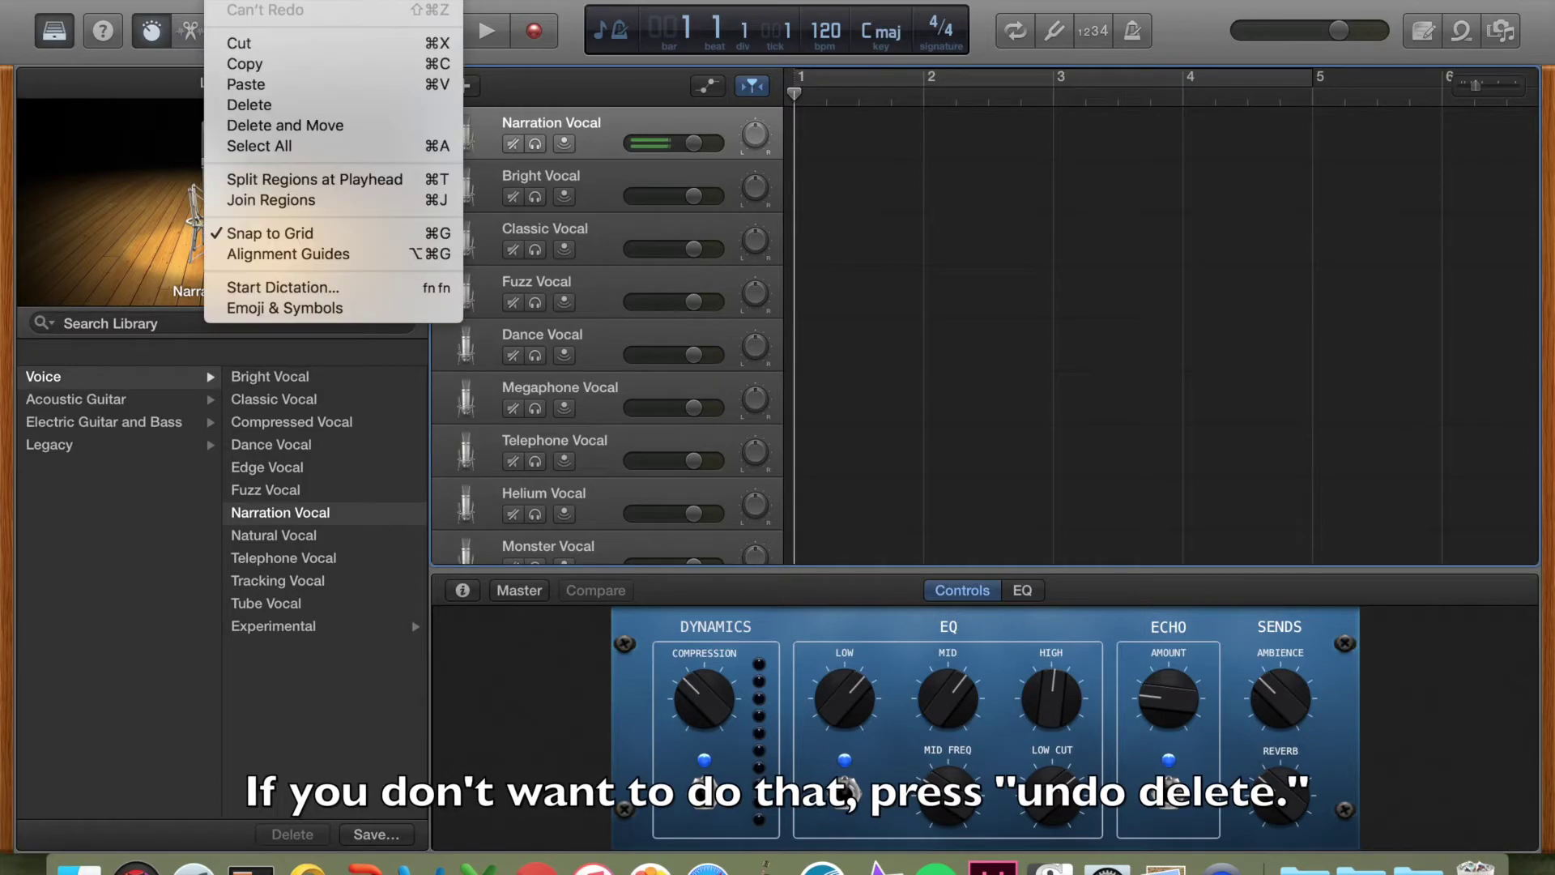
left_click(231, 2)
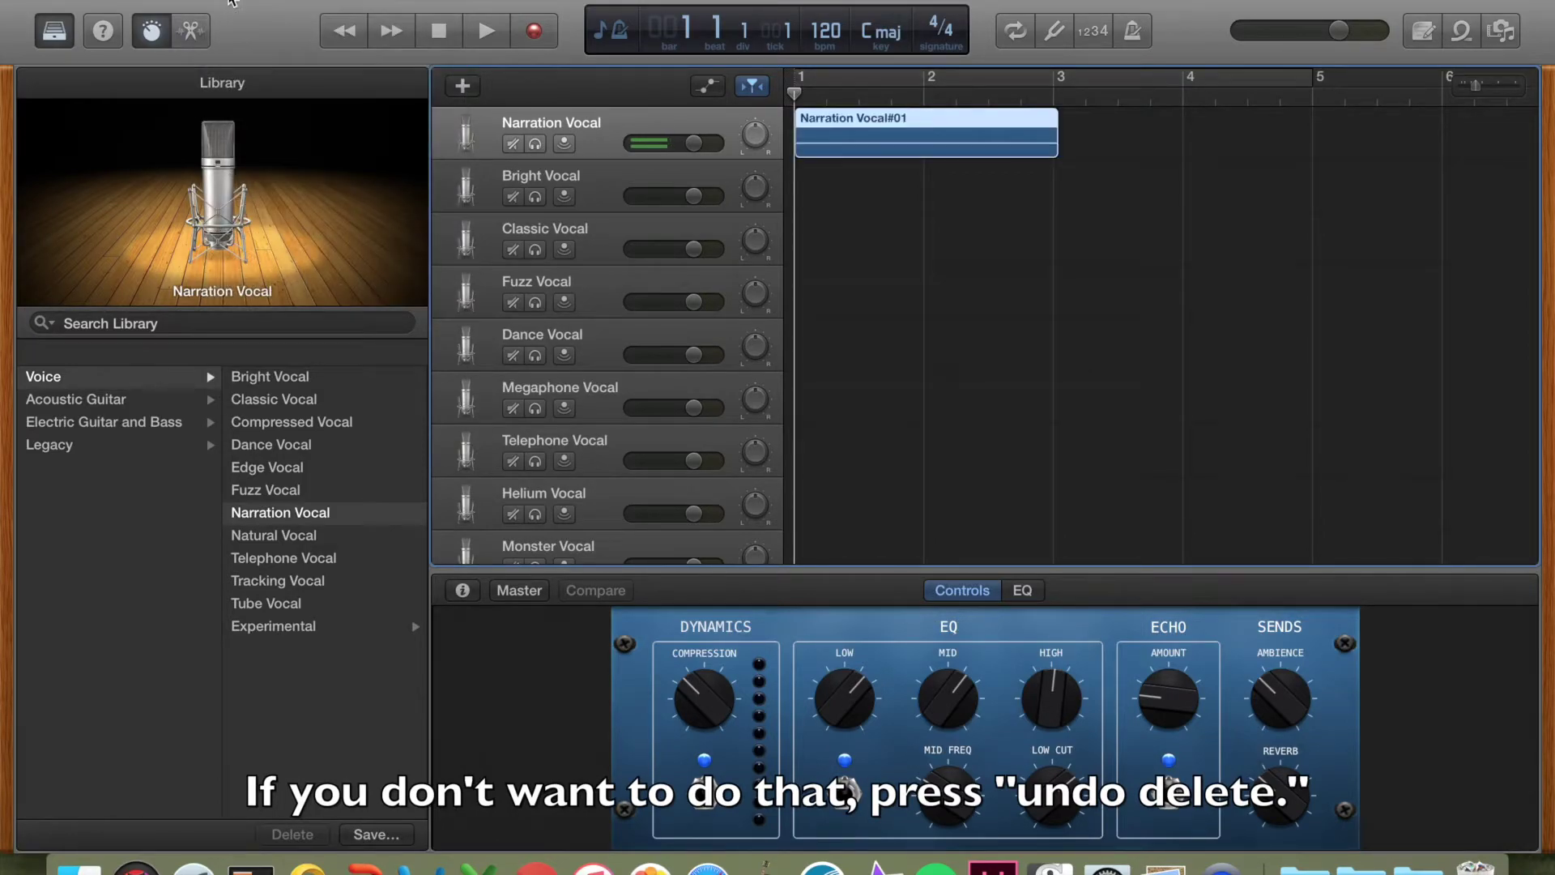
Open the narration in the audio editor and cut out its silent opening
left_click(192, 30)
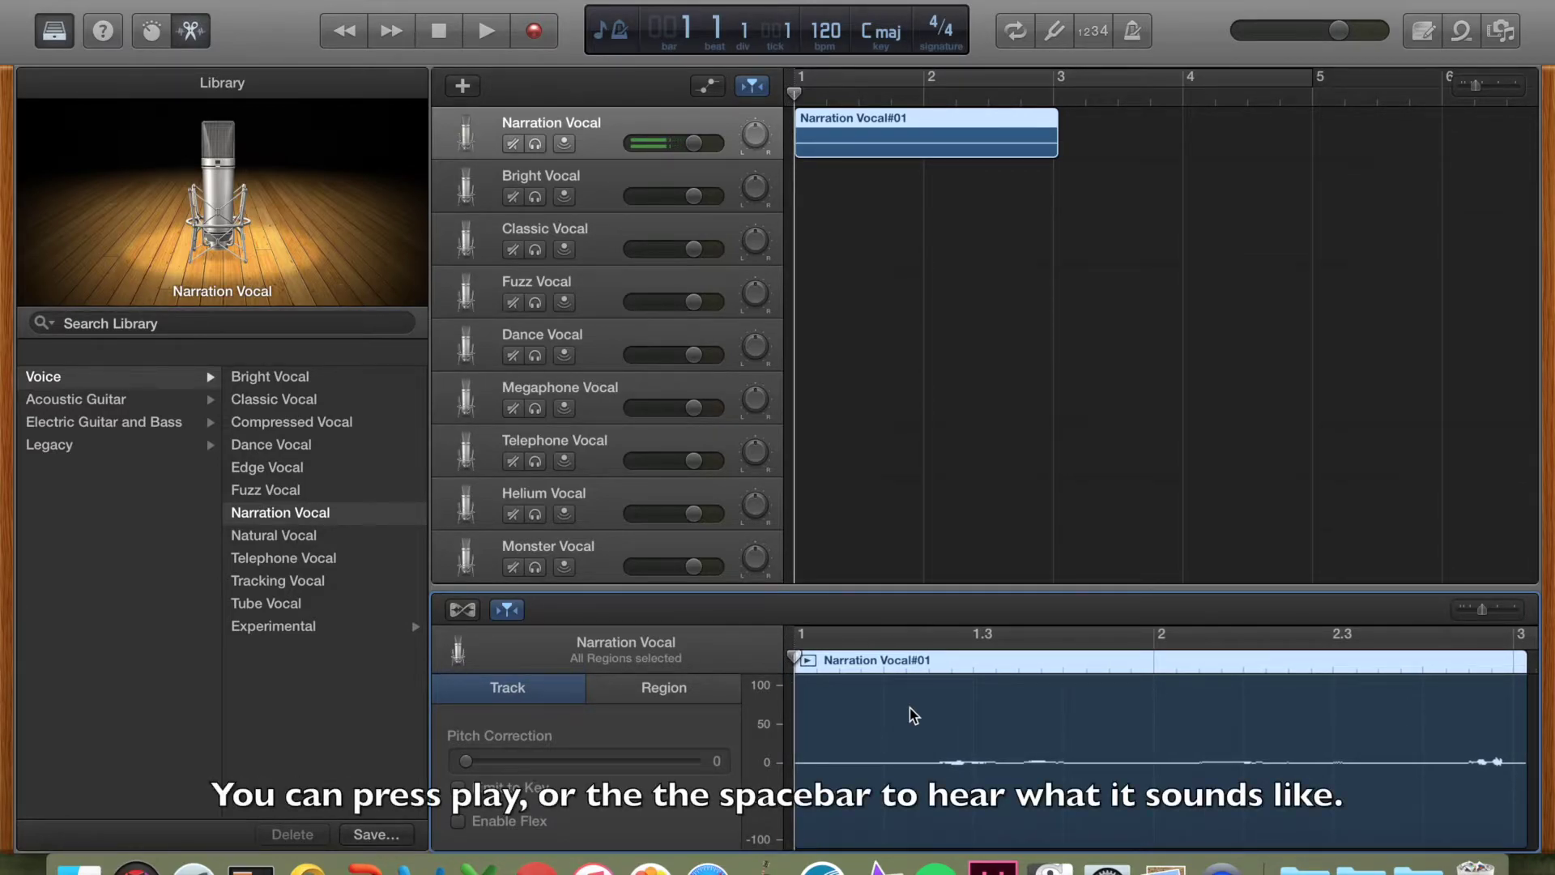
key("space")
key("space")
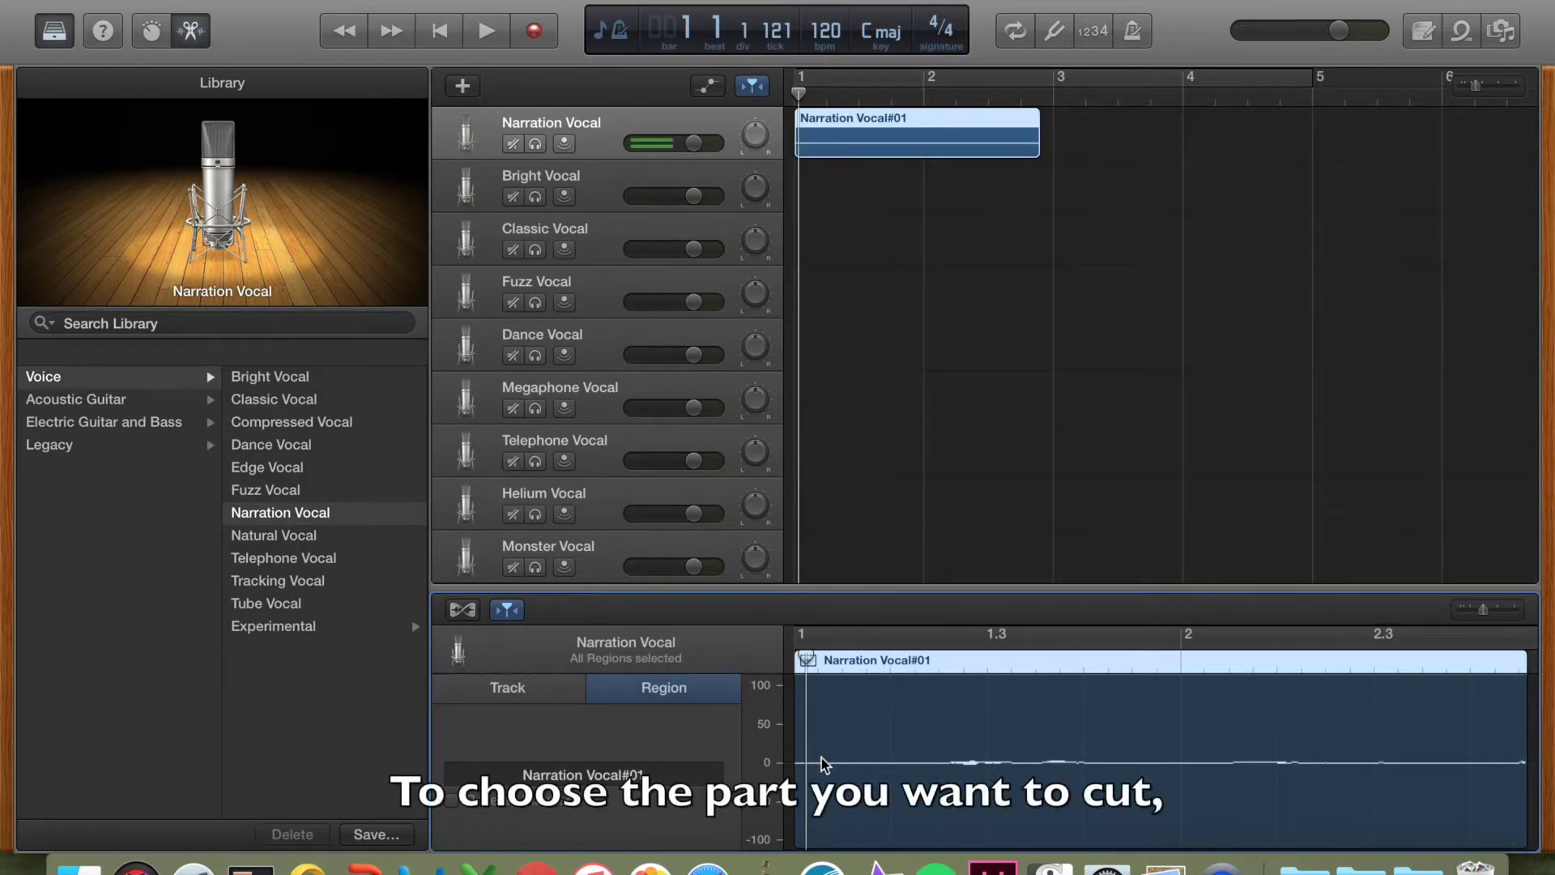
left_click_drag(824, 761, 937, 775)
key("Delete")
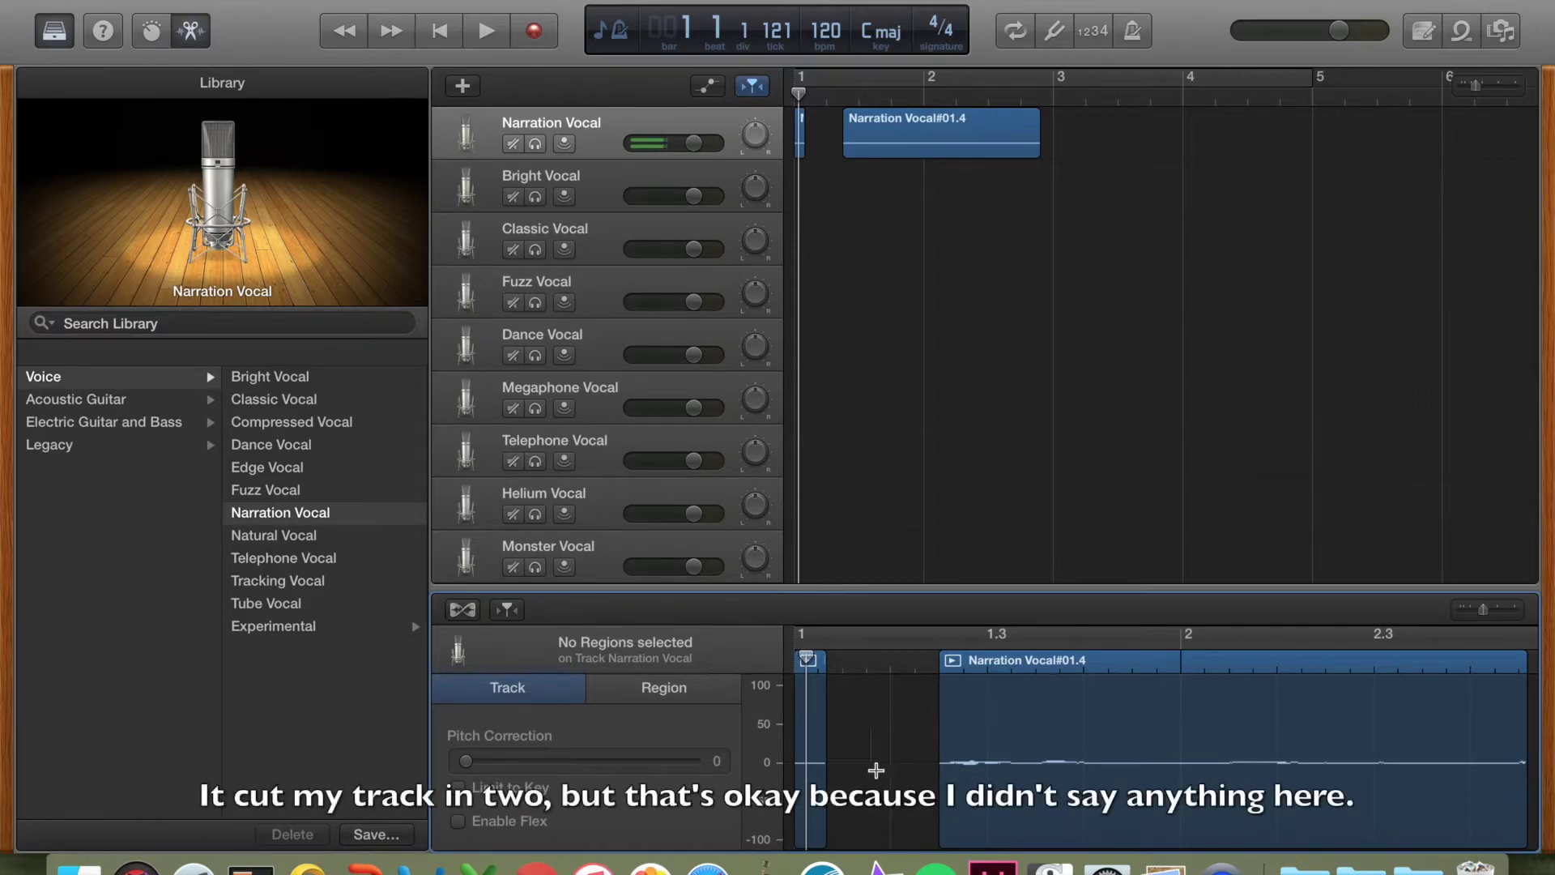
Delete the leftover sliver and move the narration region to start at bar 1
left_click(810, 704)
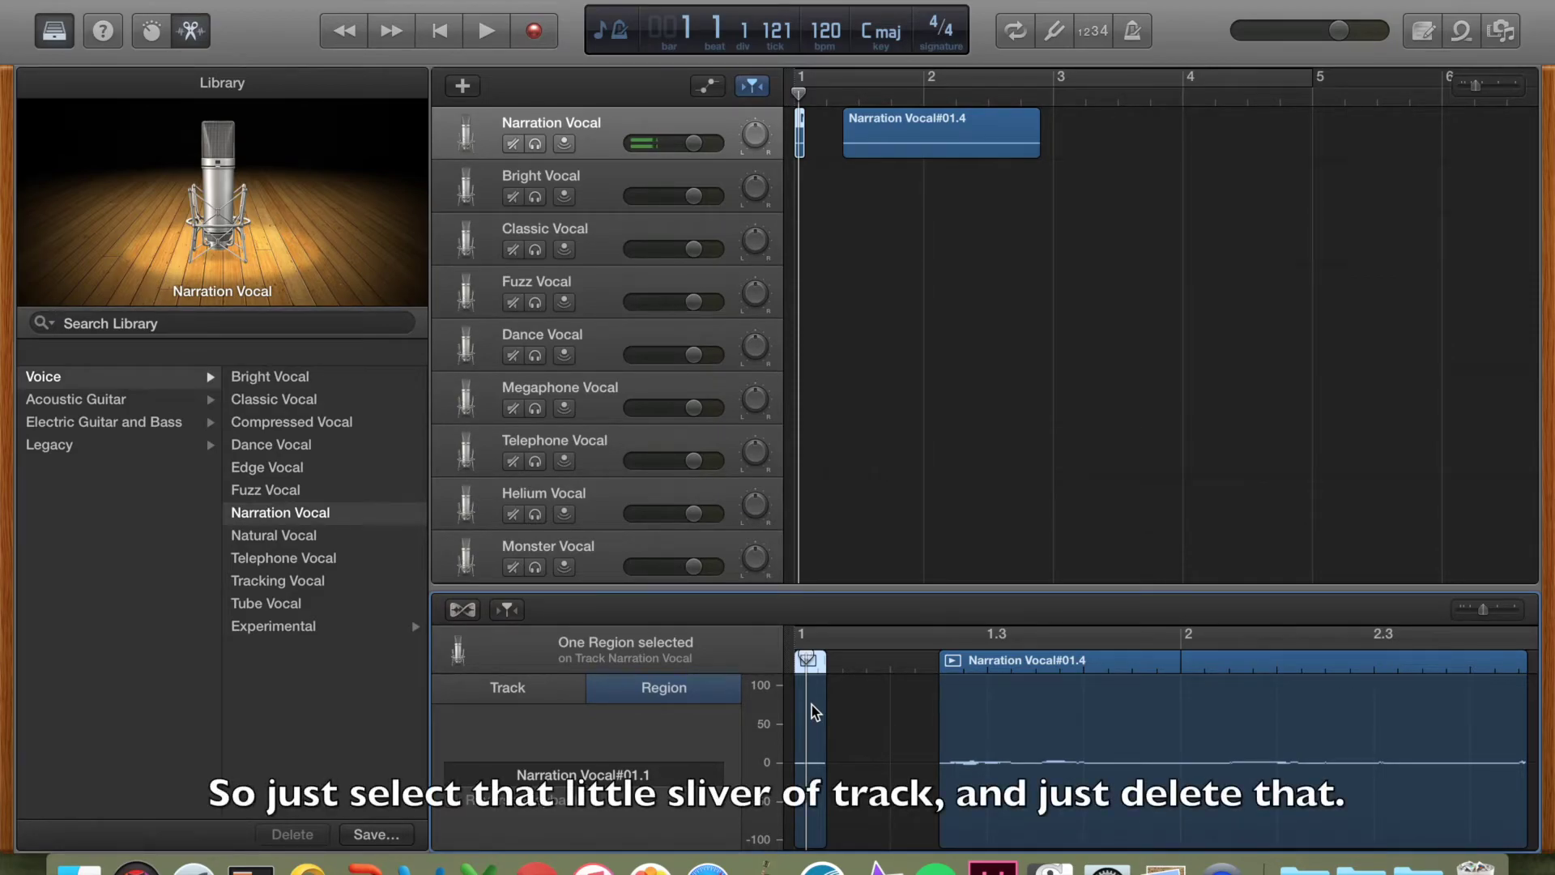
key("Delete")
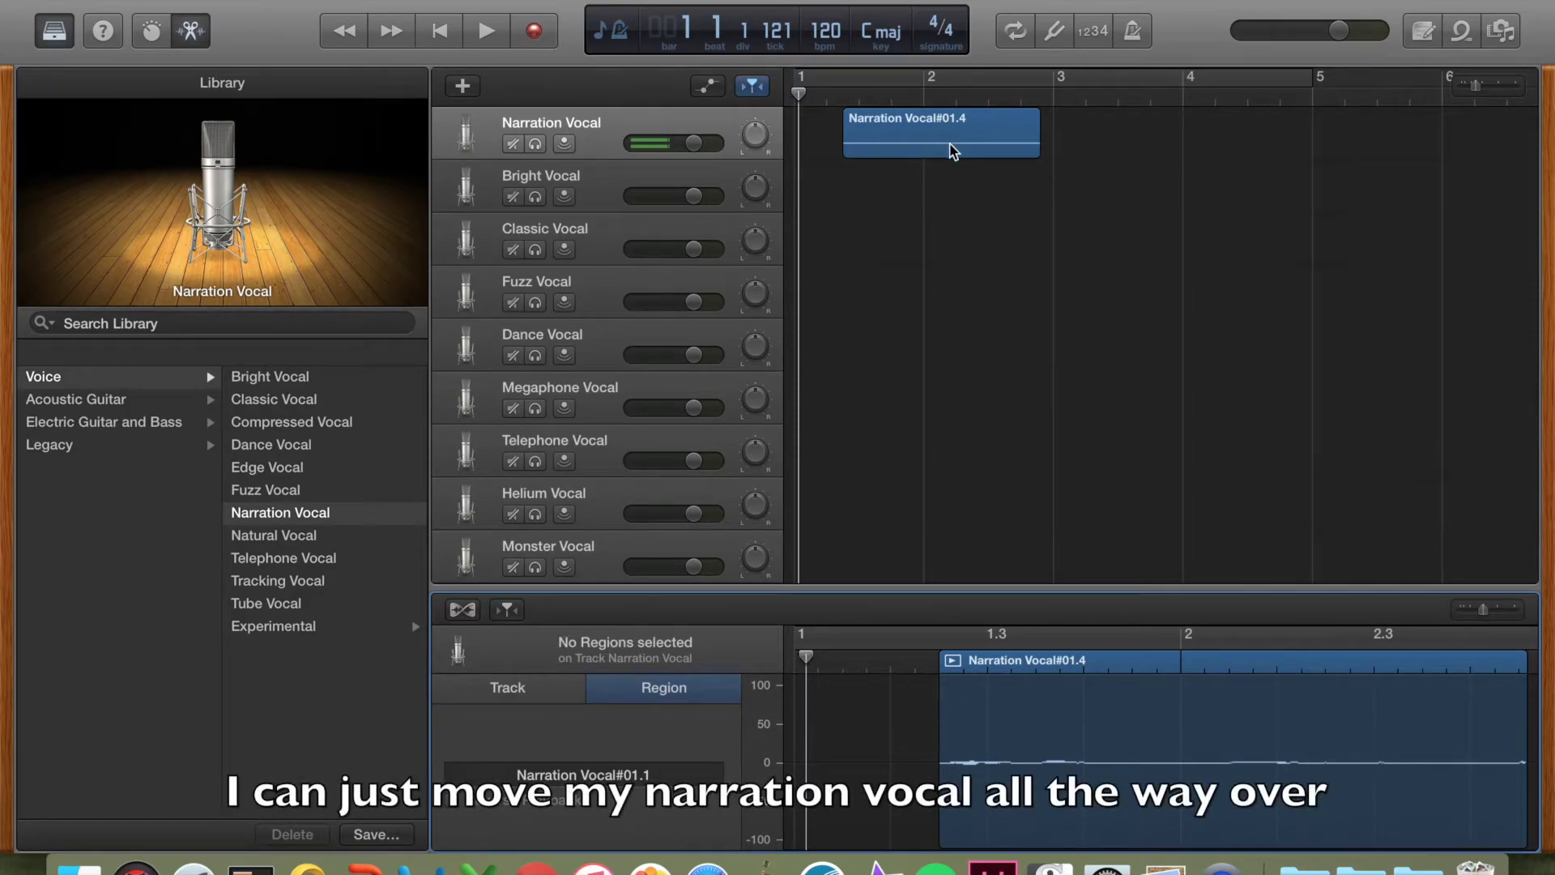
left_click_drag(953, 151, 889, 144)
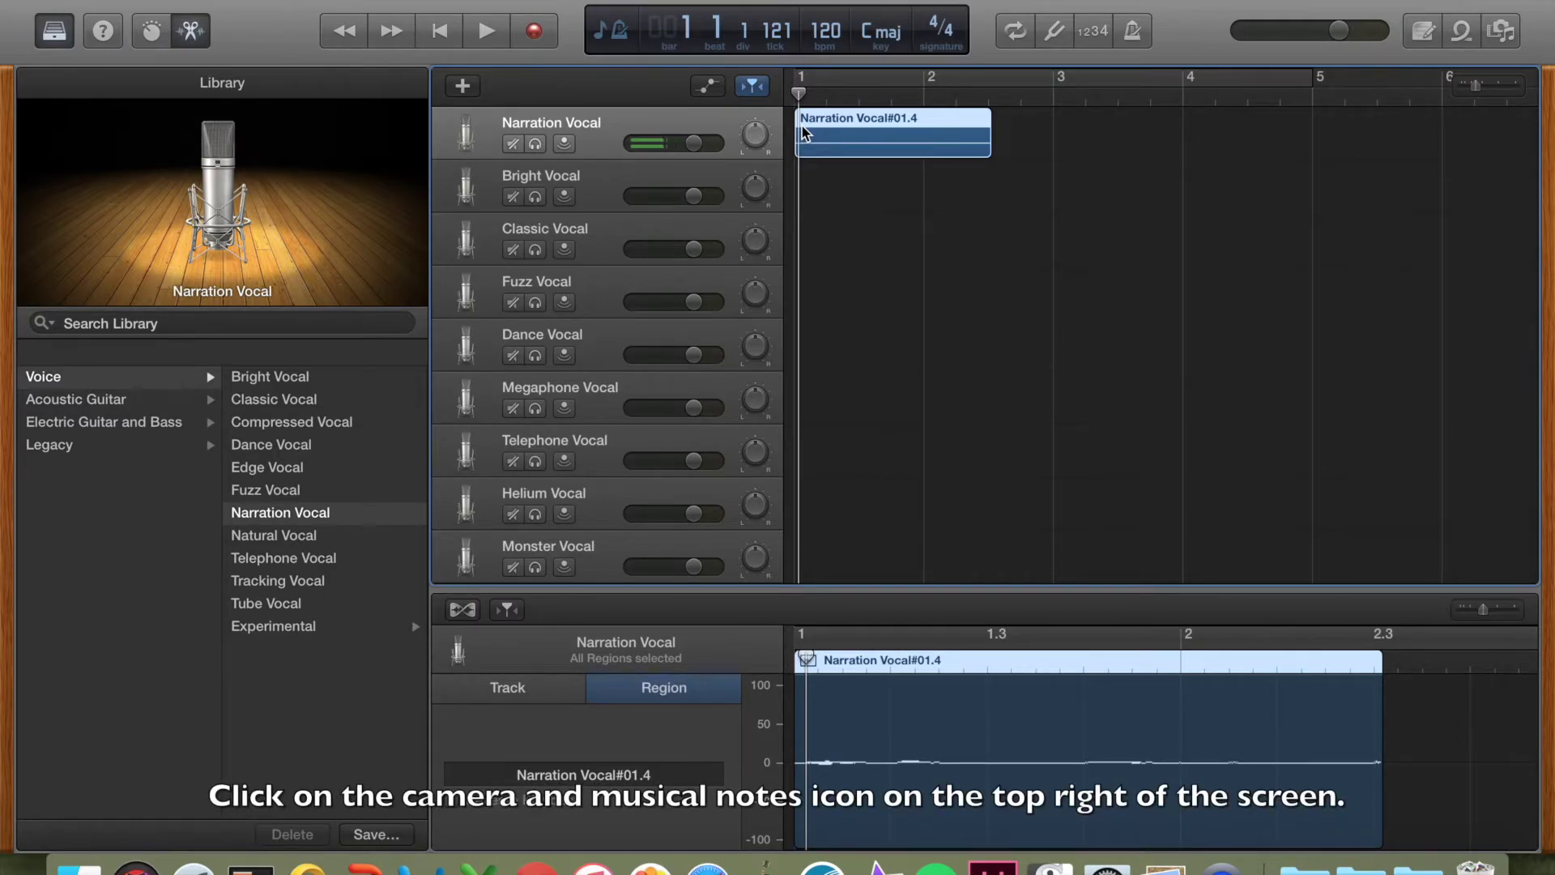
left_click(1497, 32)
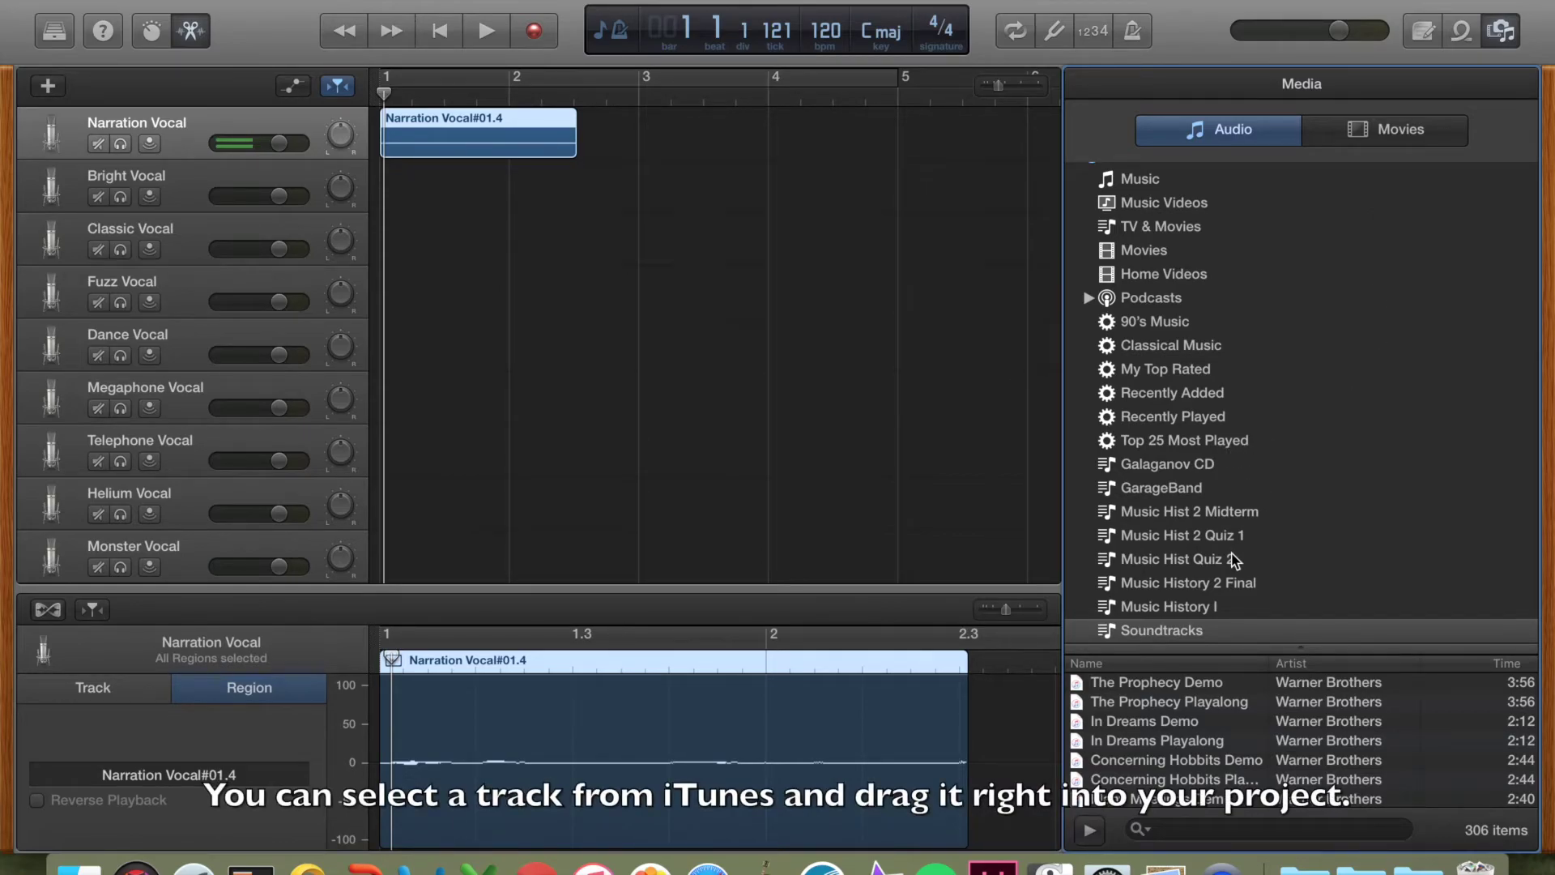
scroll(1258, 679, "down", 10)
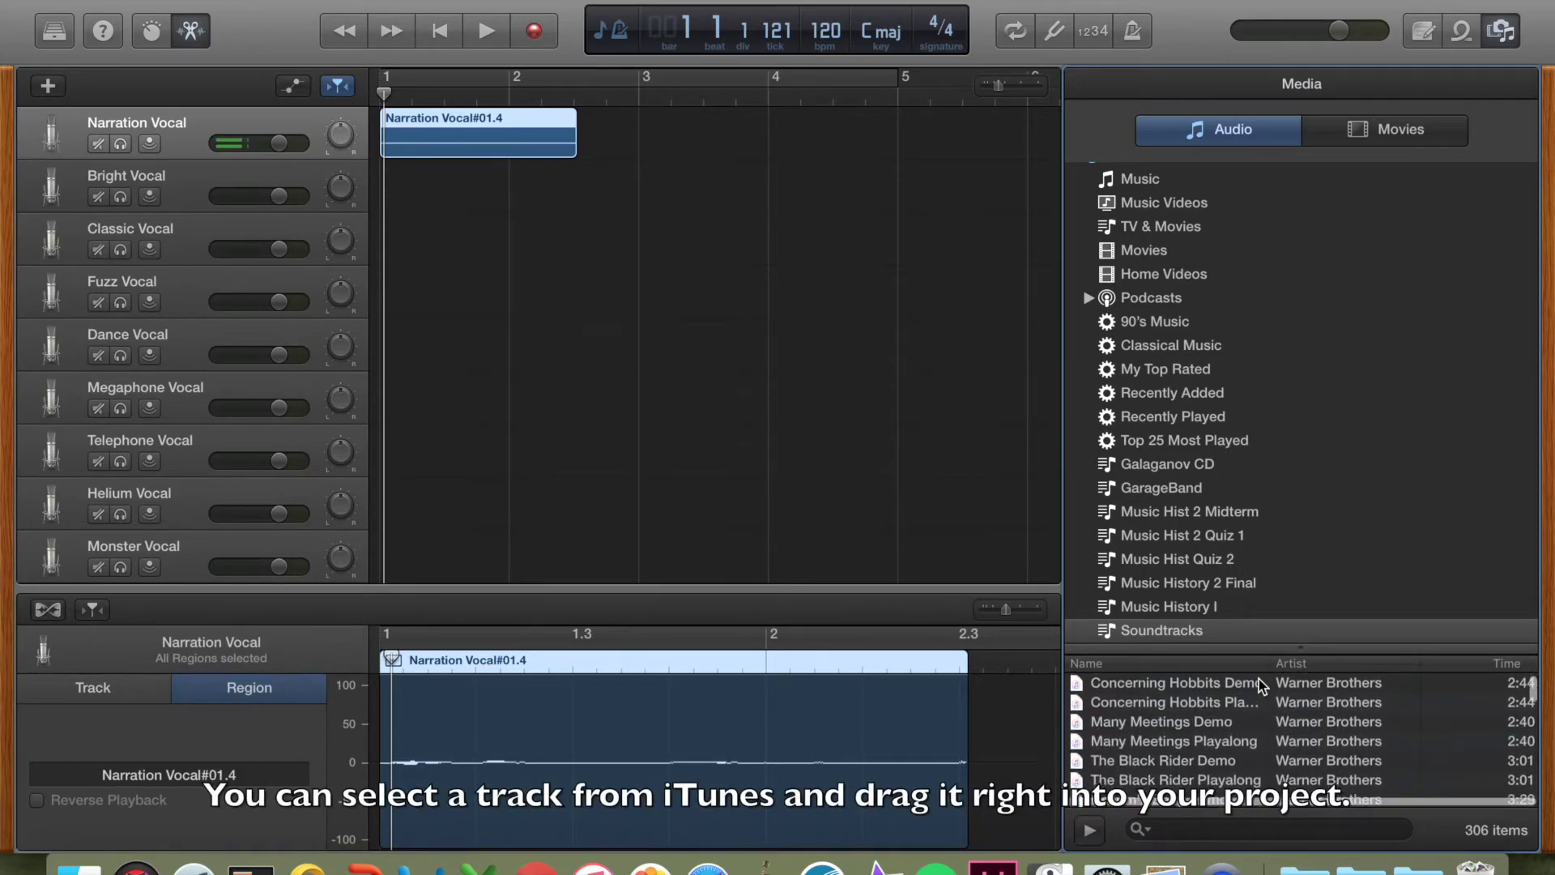
scroll(1258, 679, "down", 15)
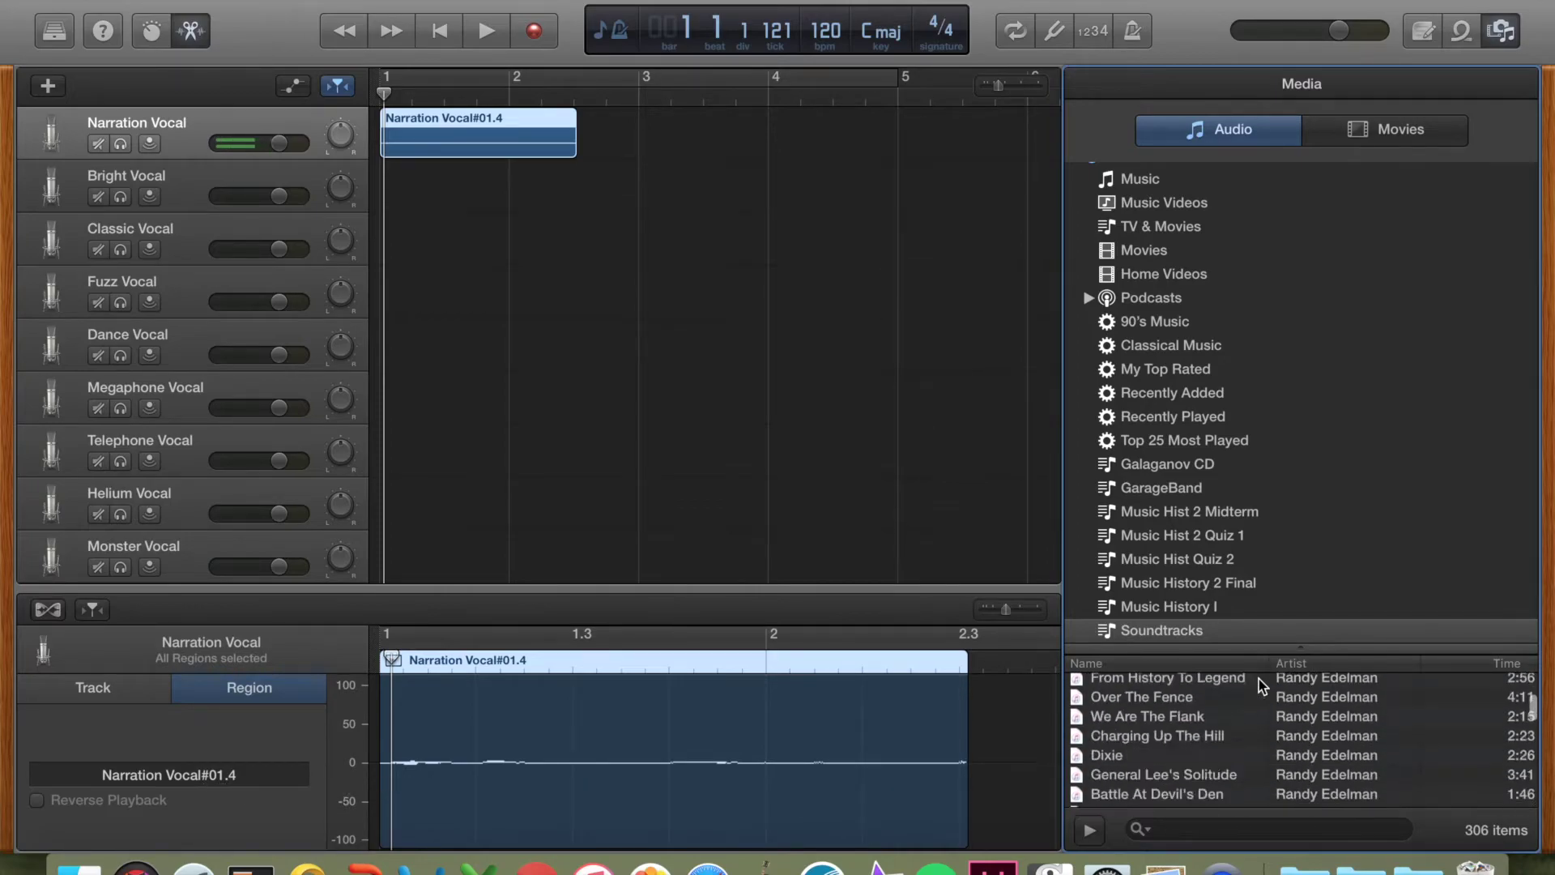
scroll(1259, 679, "down", 15)
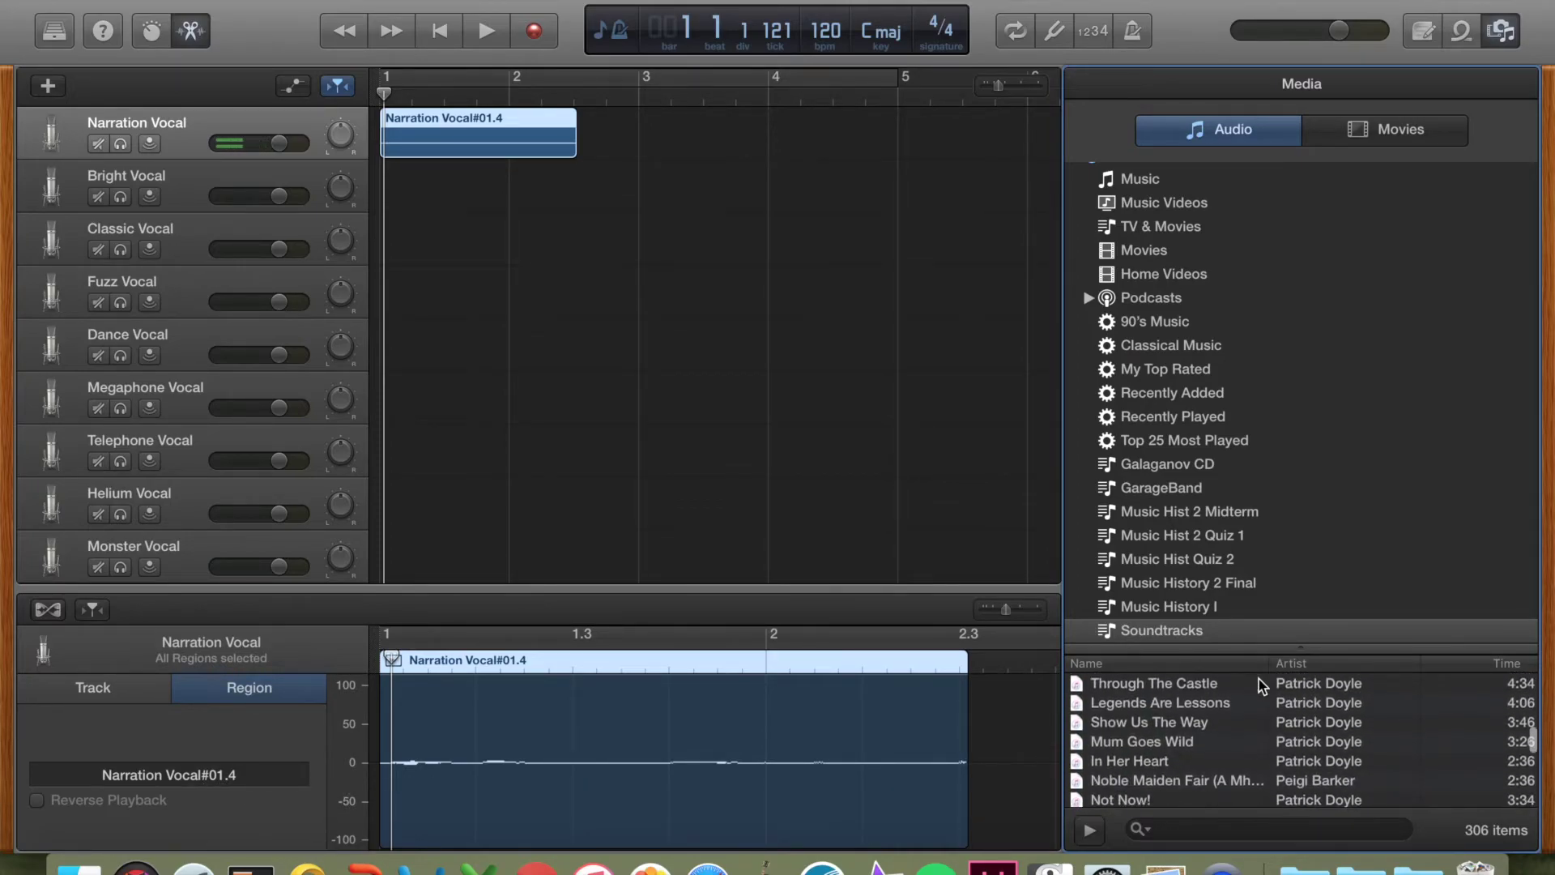
scroll(1258, 679, "down", 5)
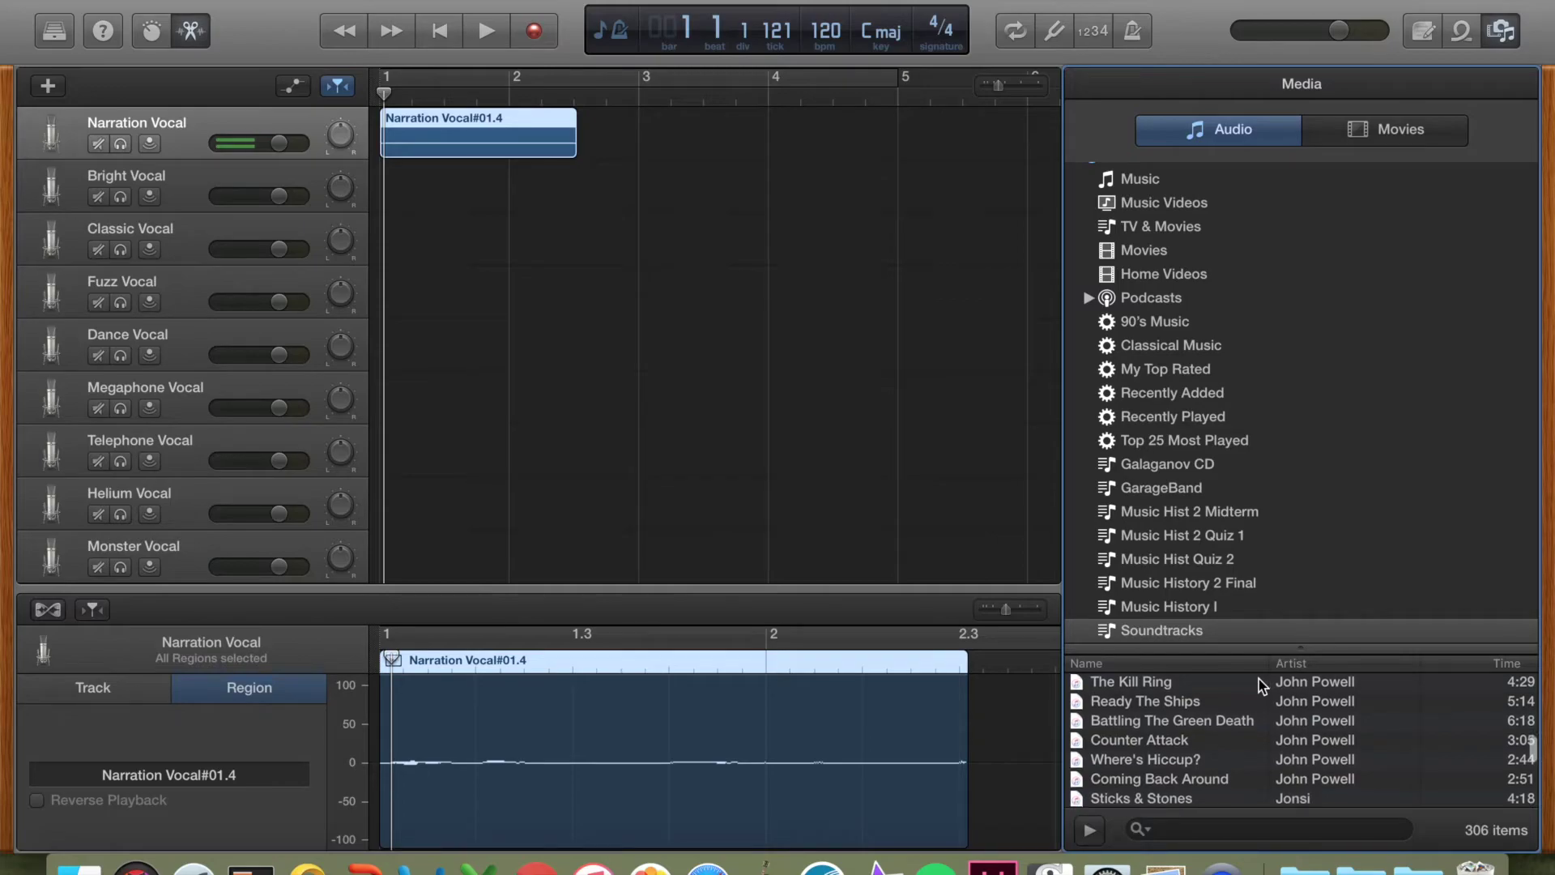
scroll(1258, 678, "down", 12)
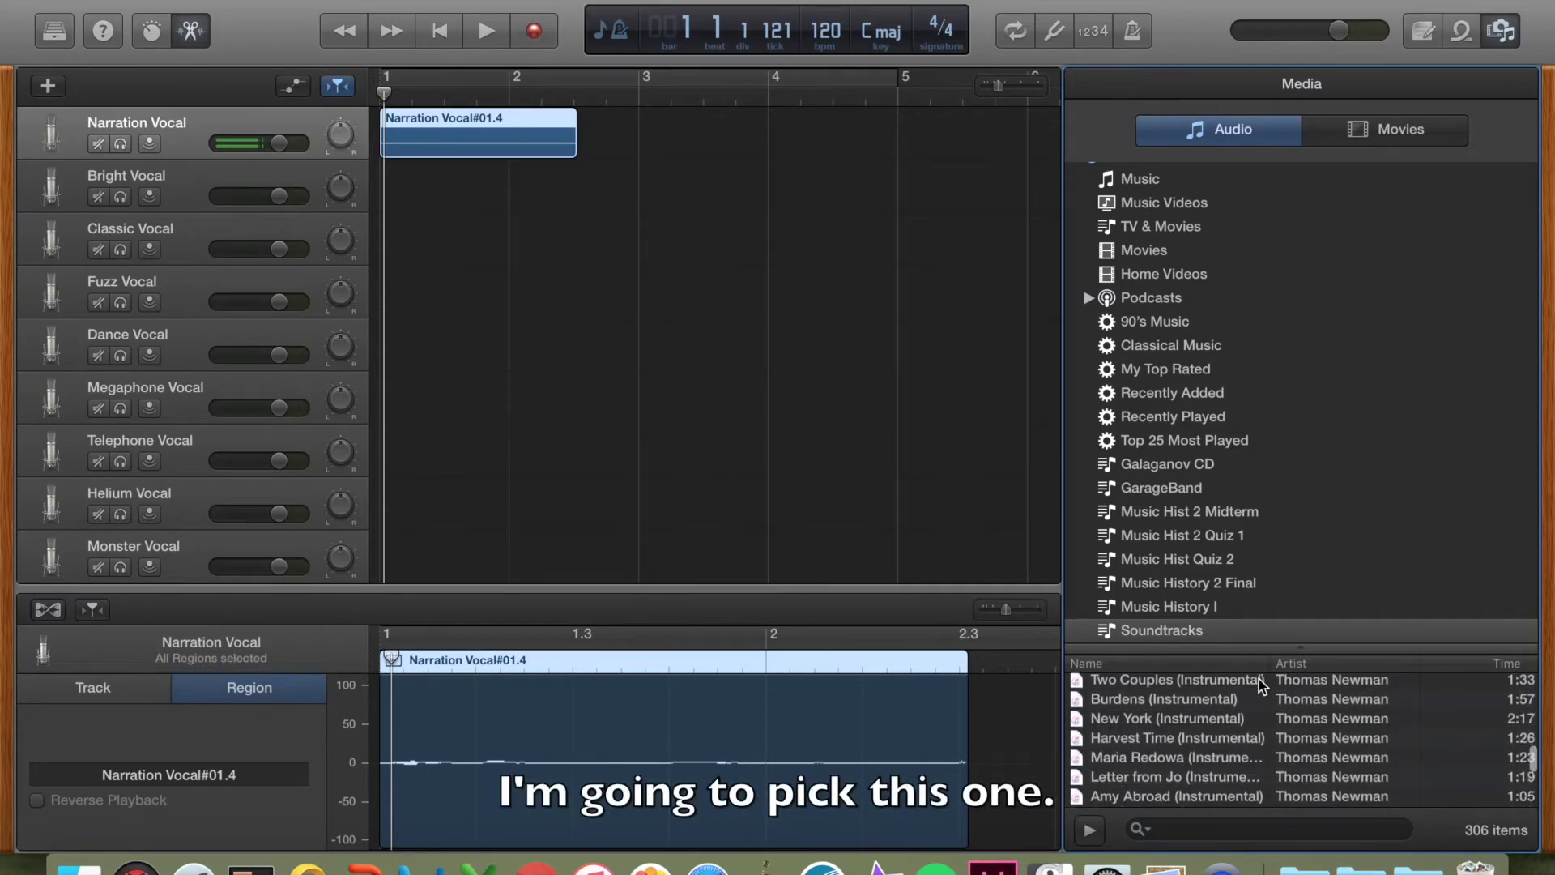
scroll(1258, 679, "up", 5)
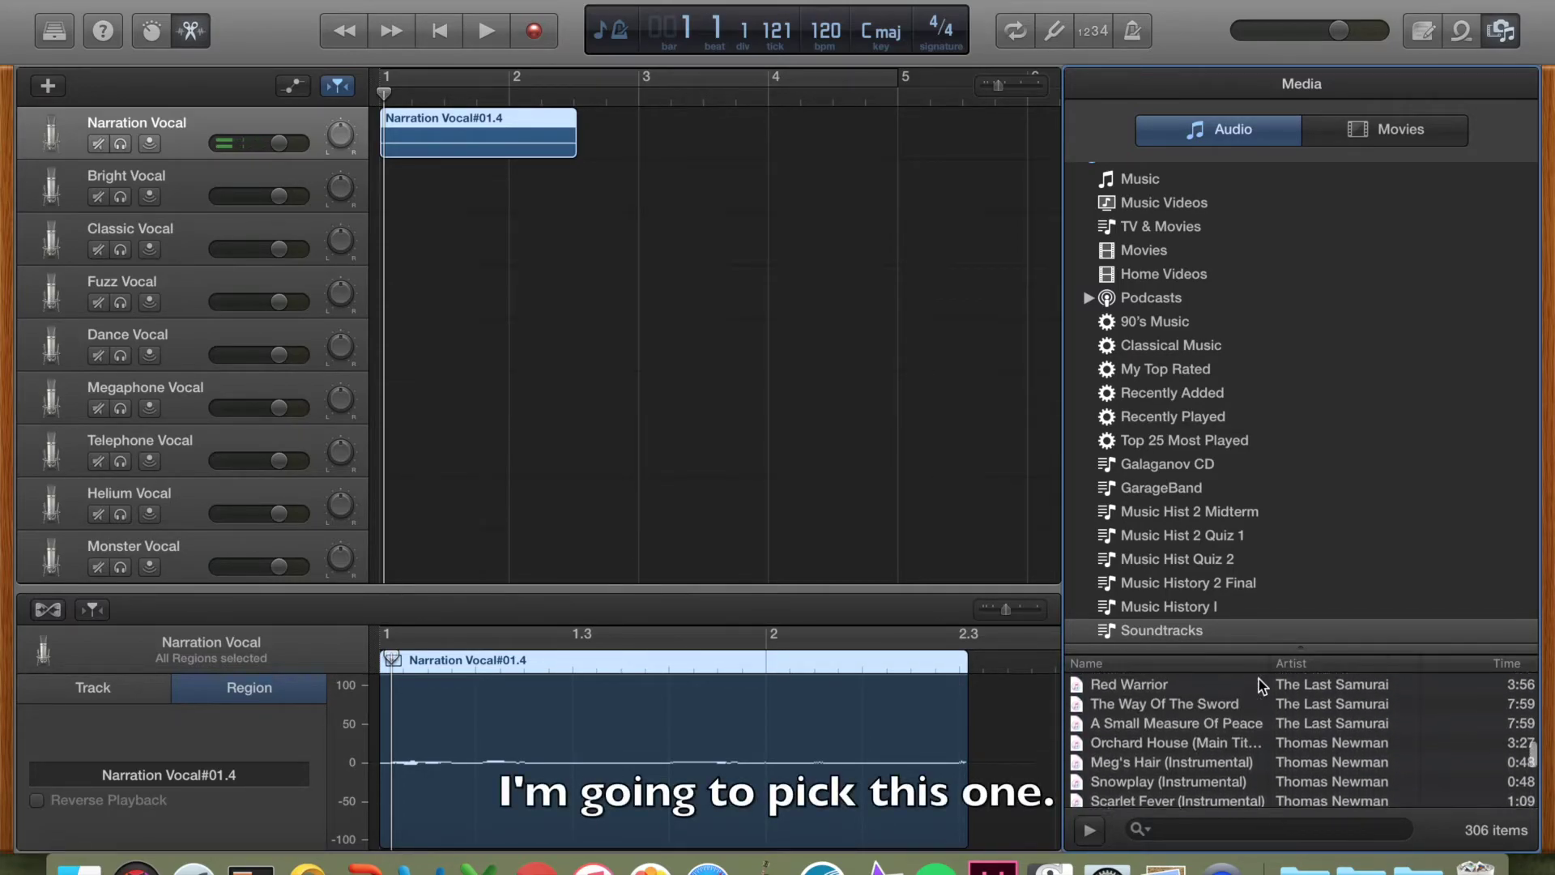
left_click_drag(1172, 762, 503, 283)
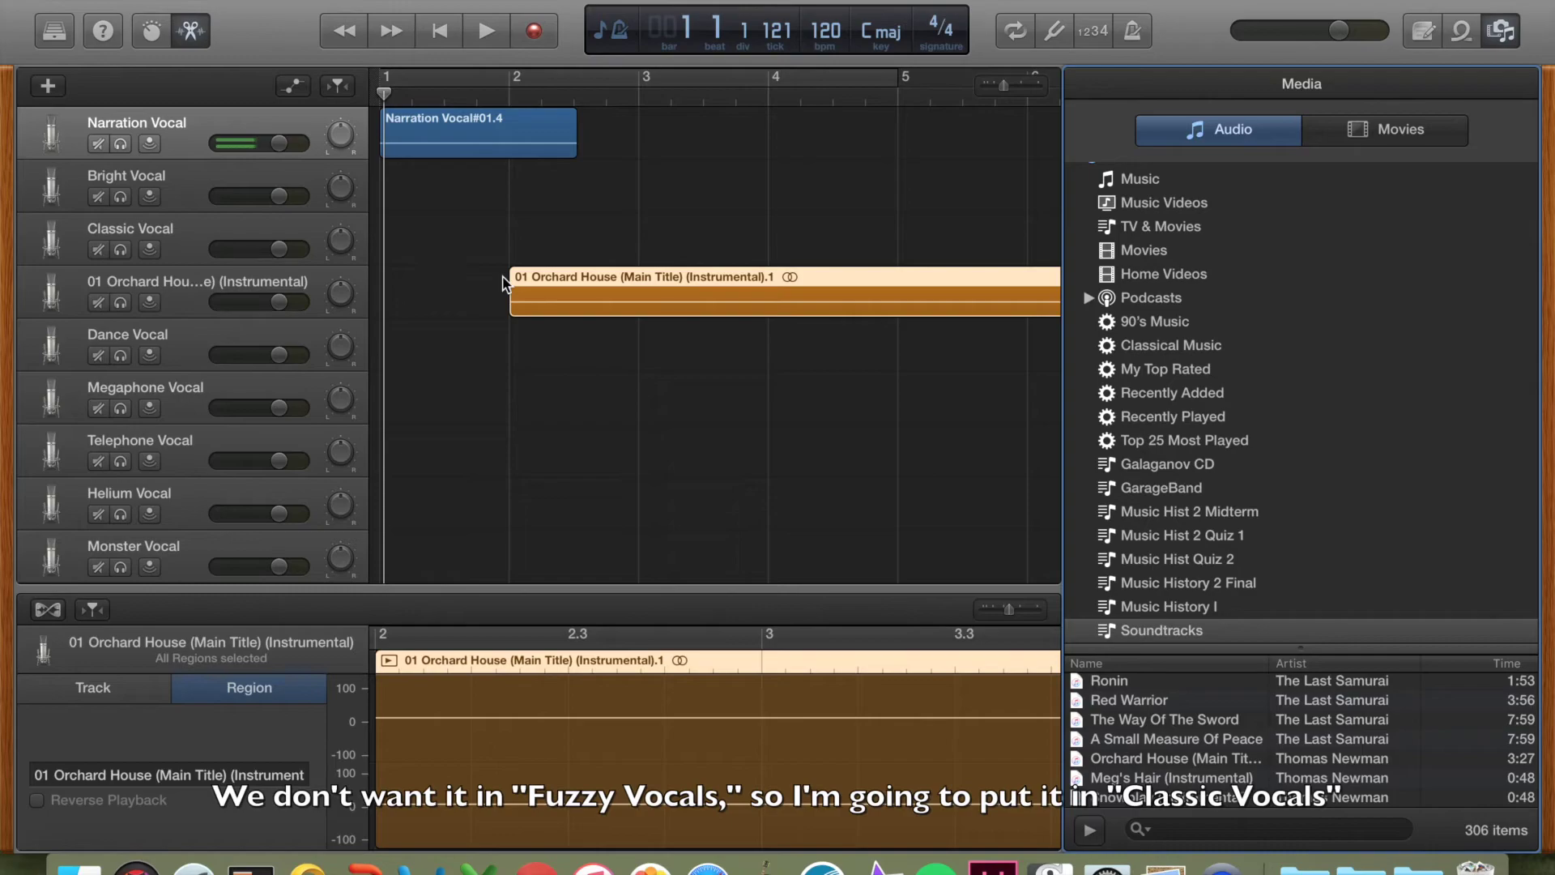
Place Orchard House on the Classic Vocal track at bar 1 and lower its volume to -12.0 dB
left_click_drag(549, 301, 408, 223)
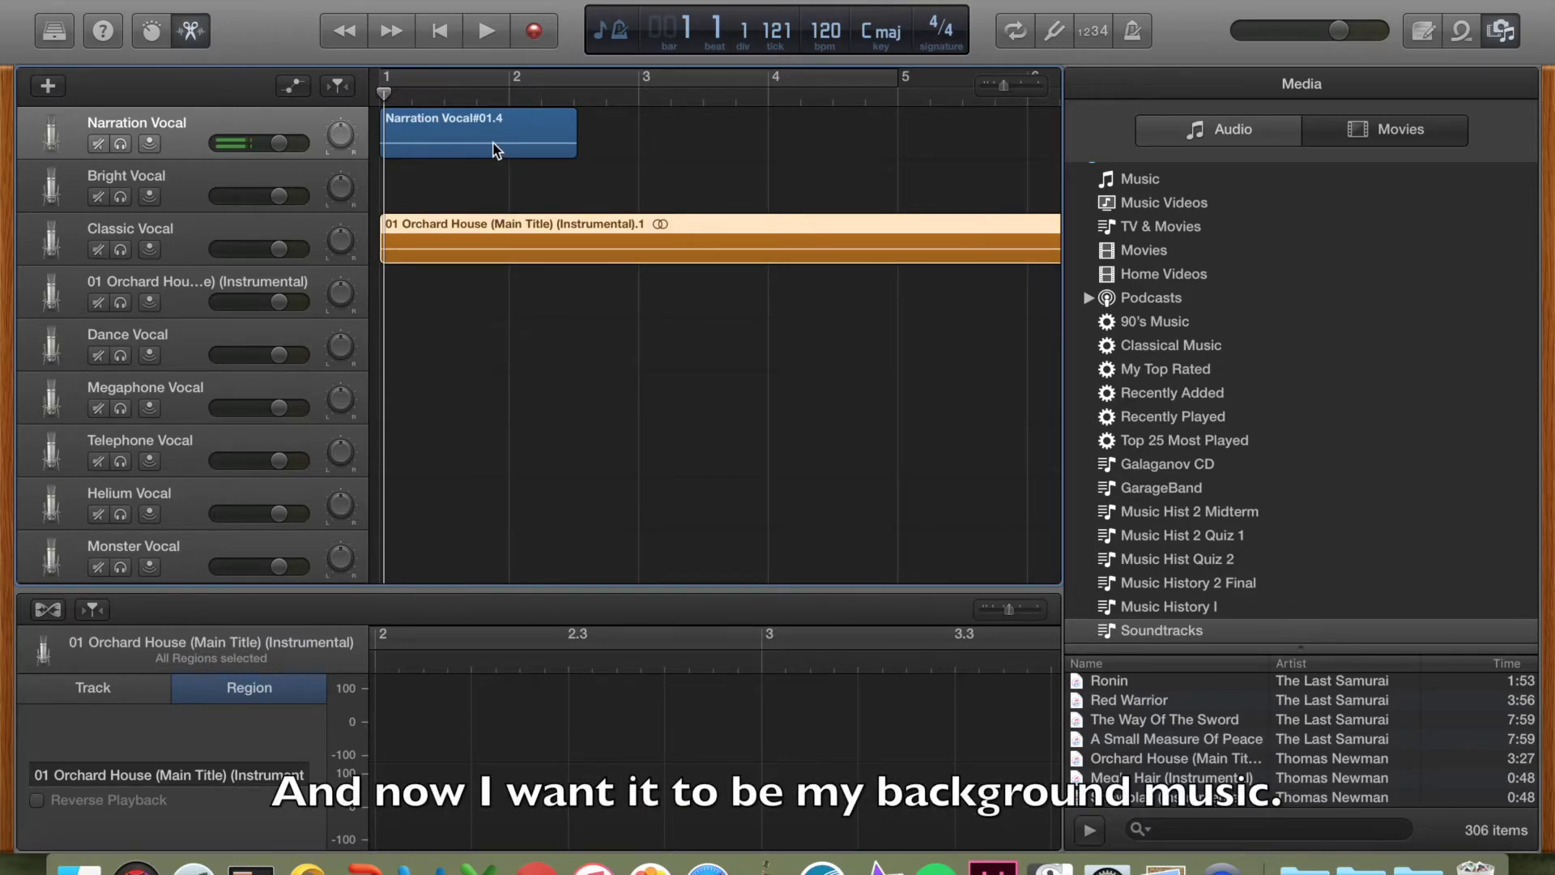
left_click(182, 235)
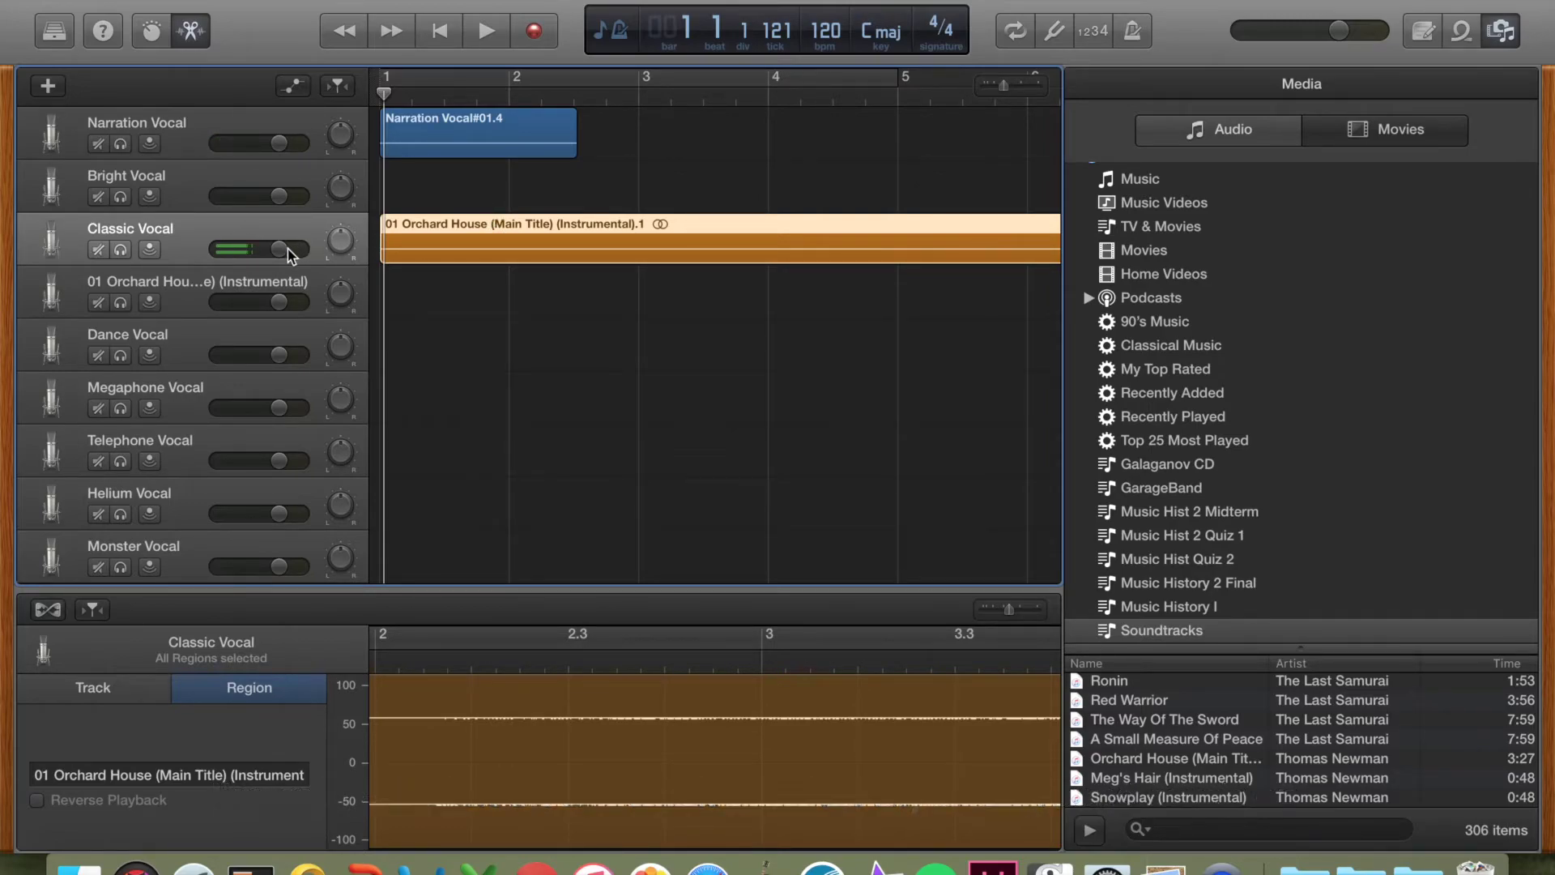
left_click_drag(287, 250, 222, 249)
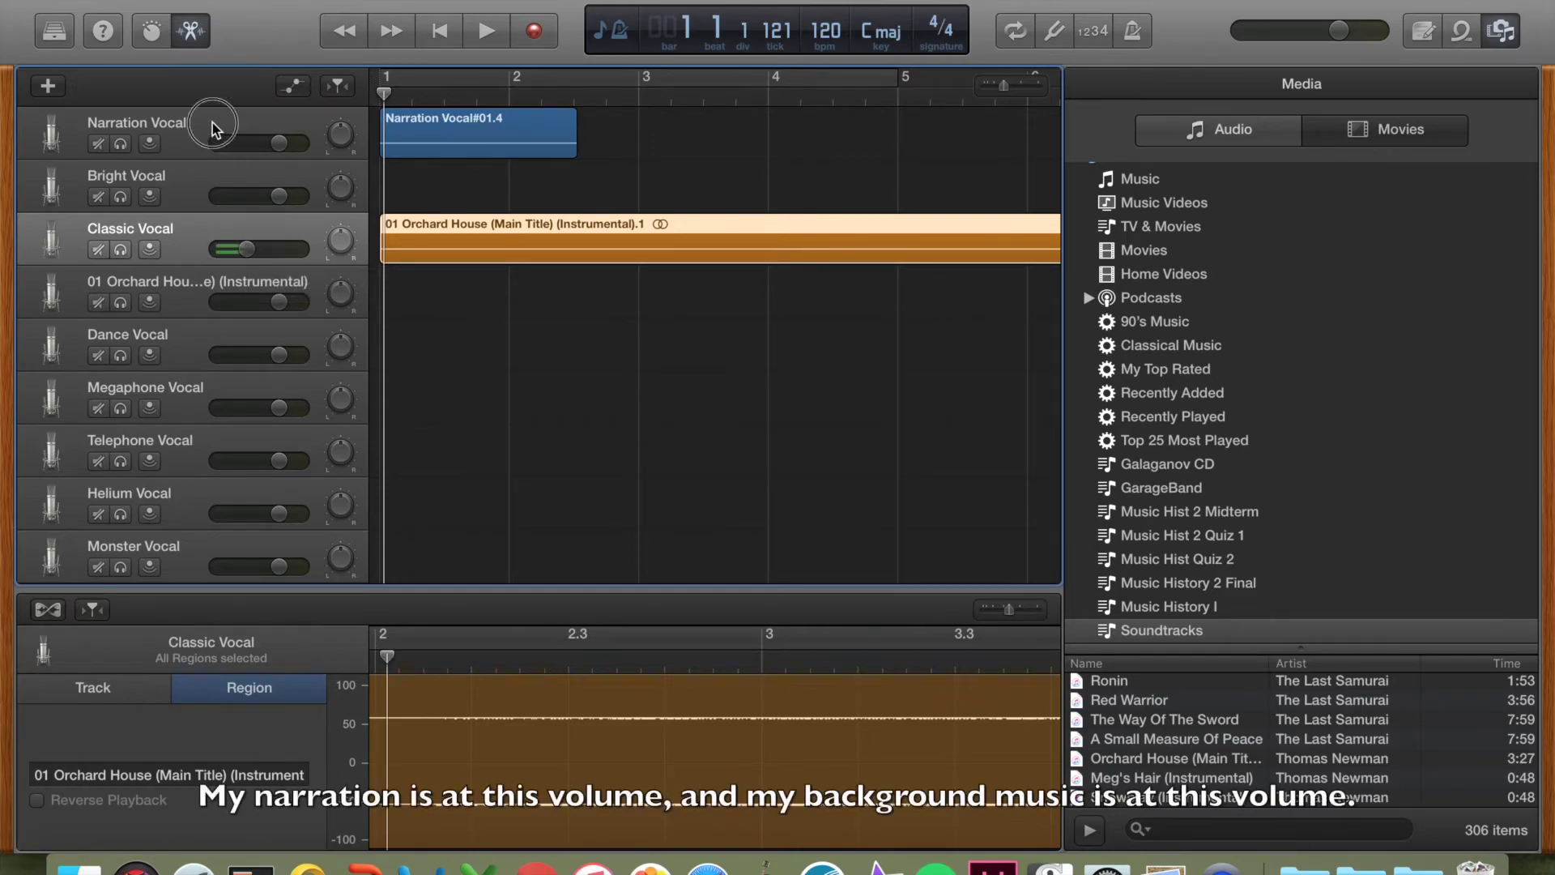
Select the Narration Vocal track and its Narration Vocal#01.4 region
left_click(214, 127)
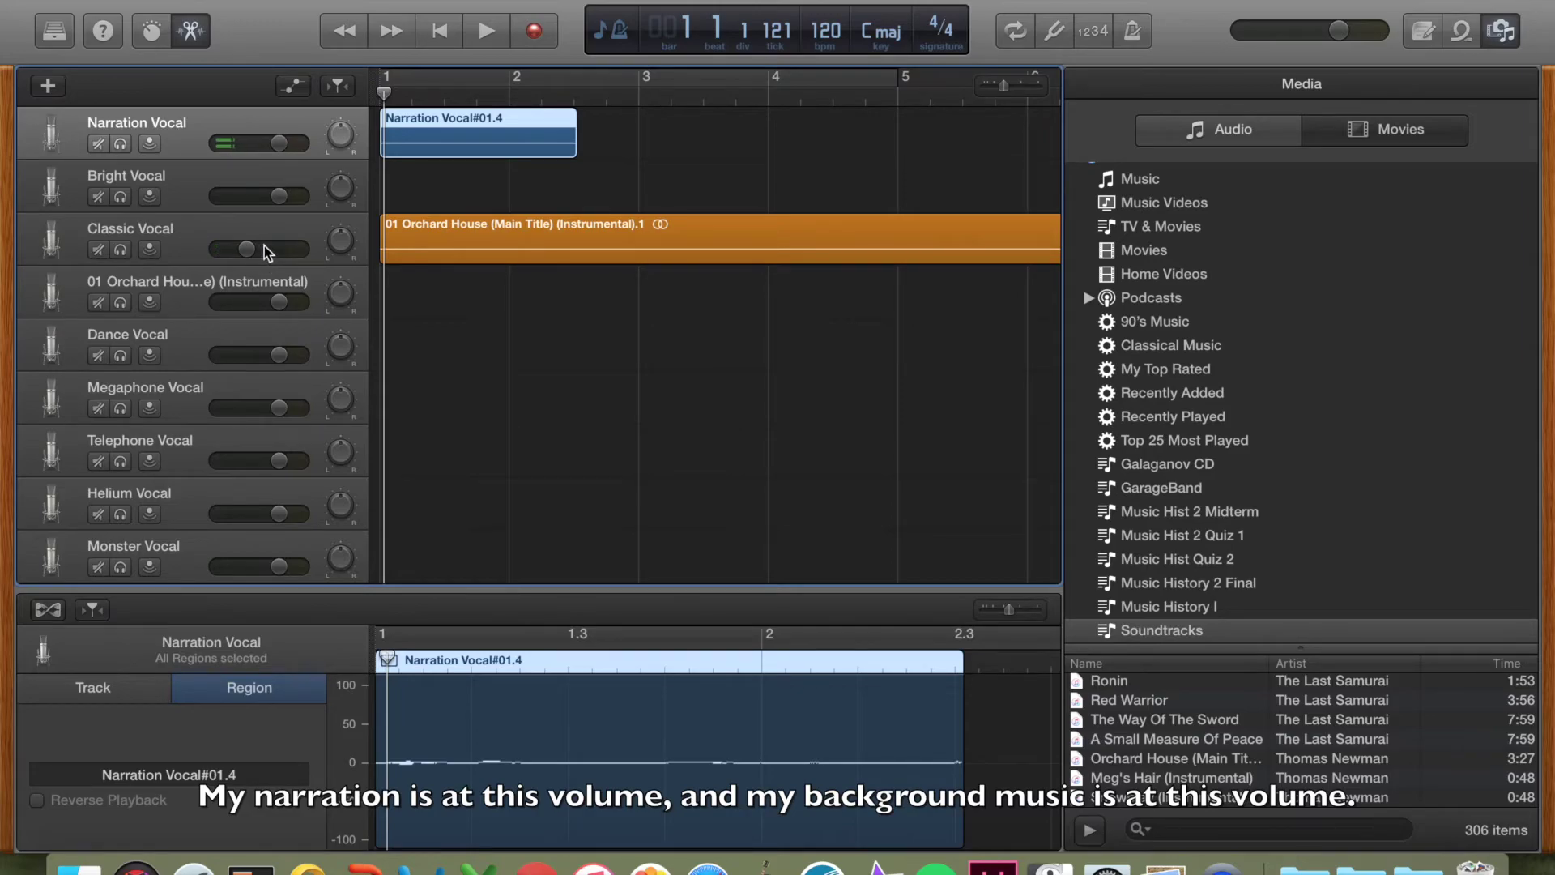
left_click(444, 148)
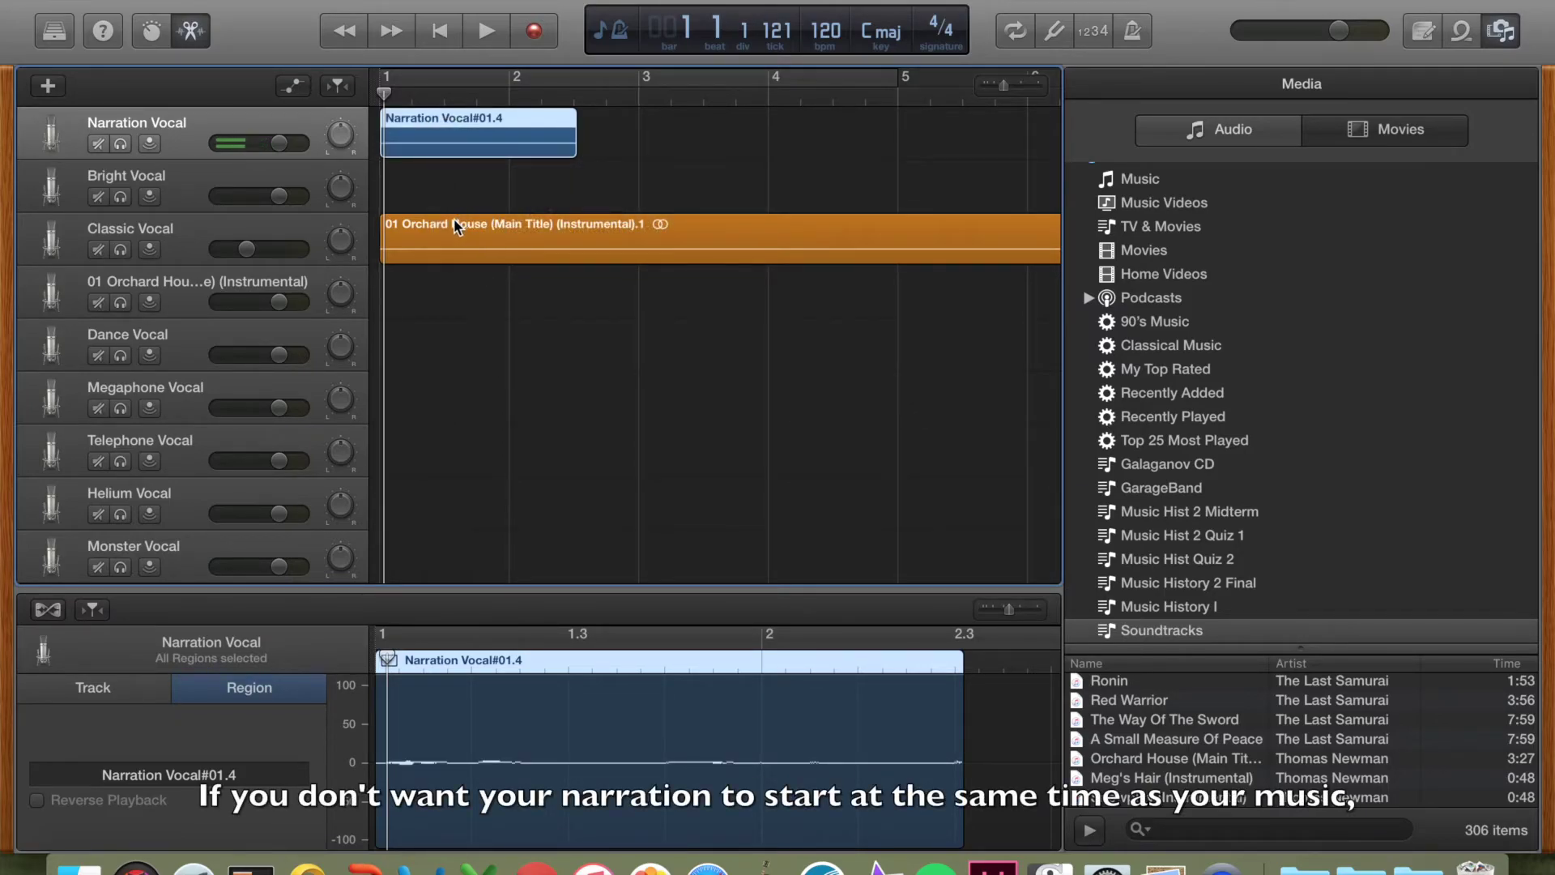
Slide the narration region past bar 1 and play the arrangement to check the music leads in
left_click_drag(468, 129, 529, 135)
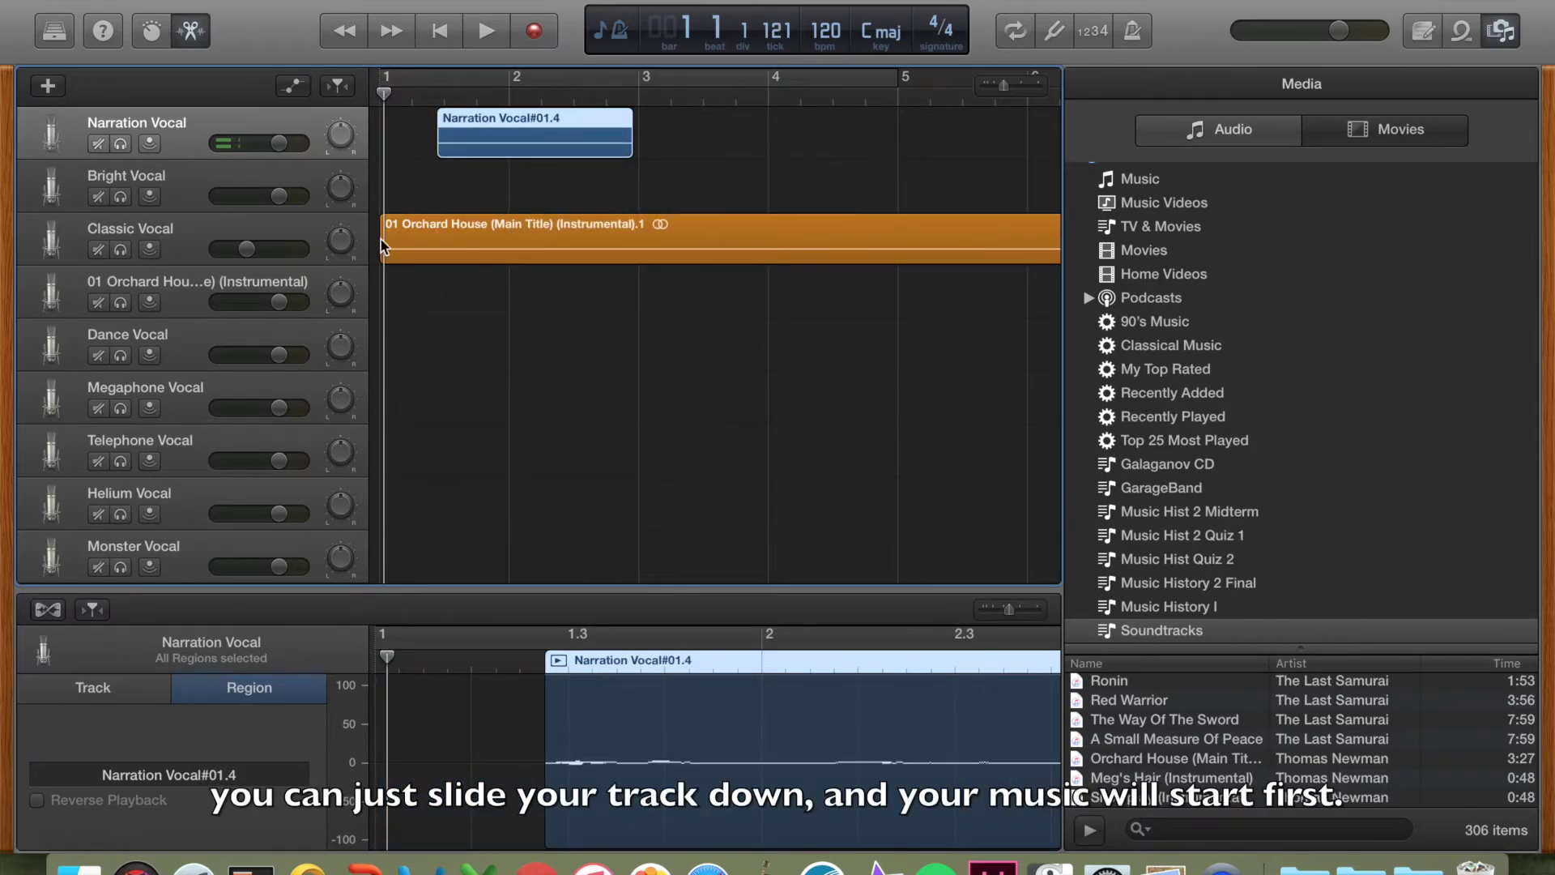
key("XF86AudioRaiseVolume")
key("XF86AudioRaiseVolume")
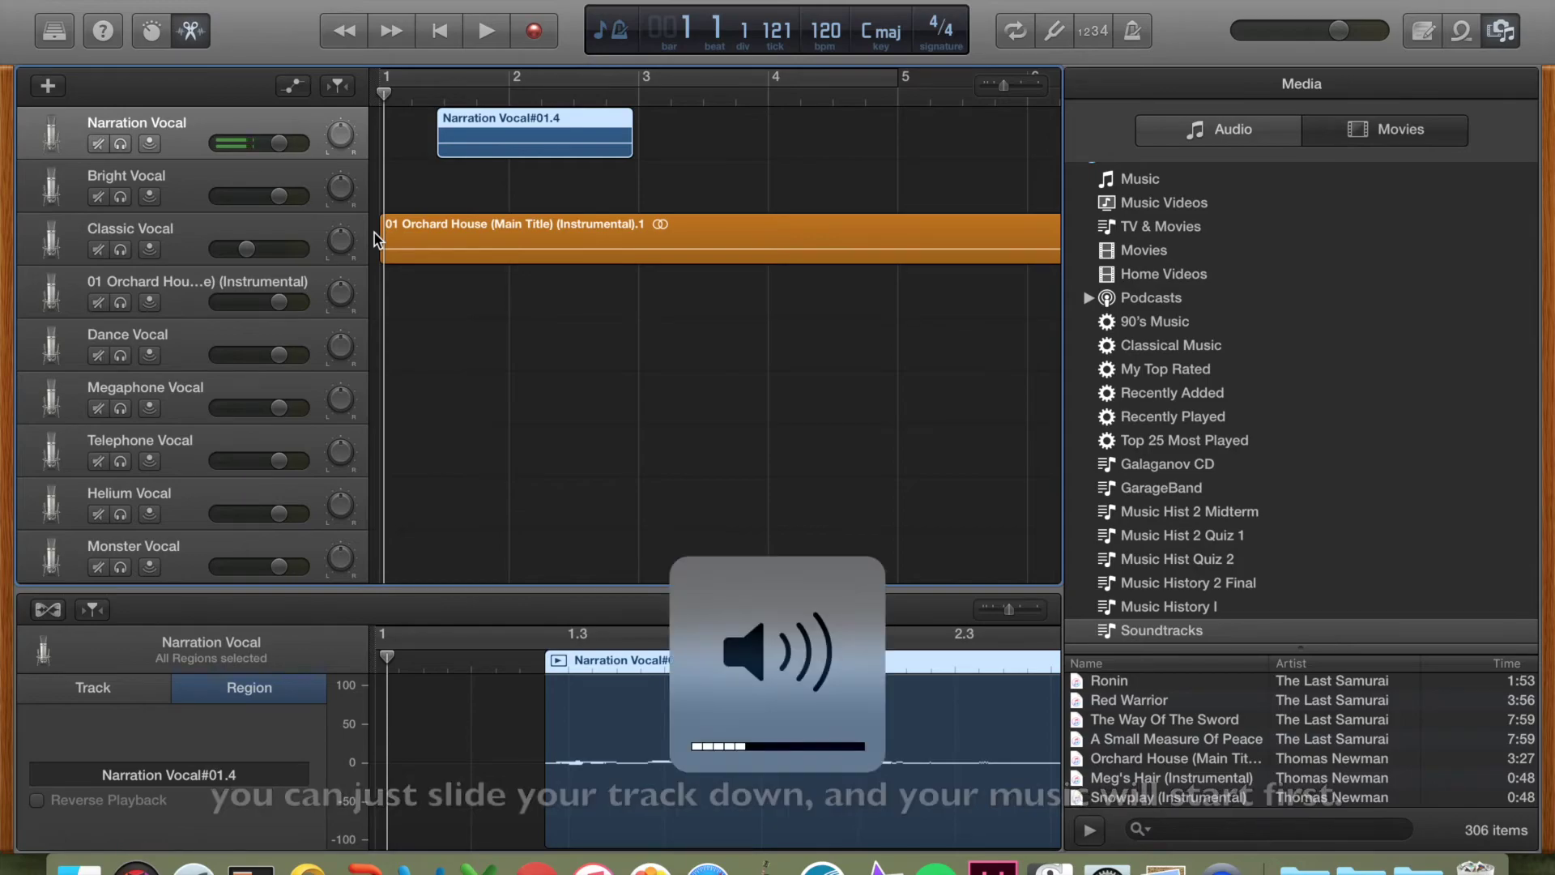
key("XF86AudioRaiseVolume")
key("XF86AudioRaiseVolume")
key("XF86AudioRaiseVolume")
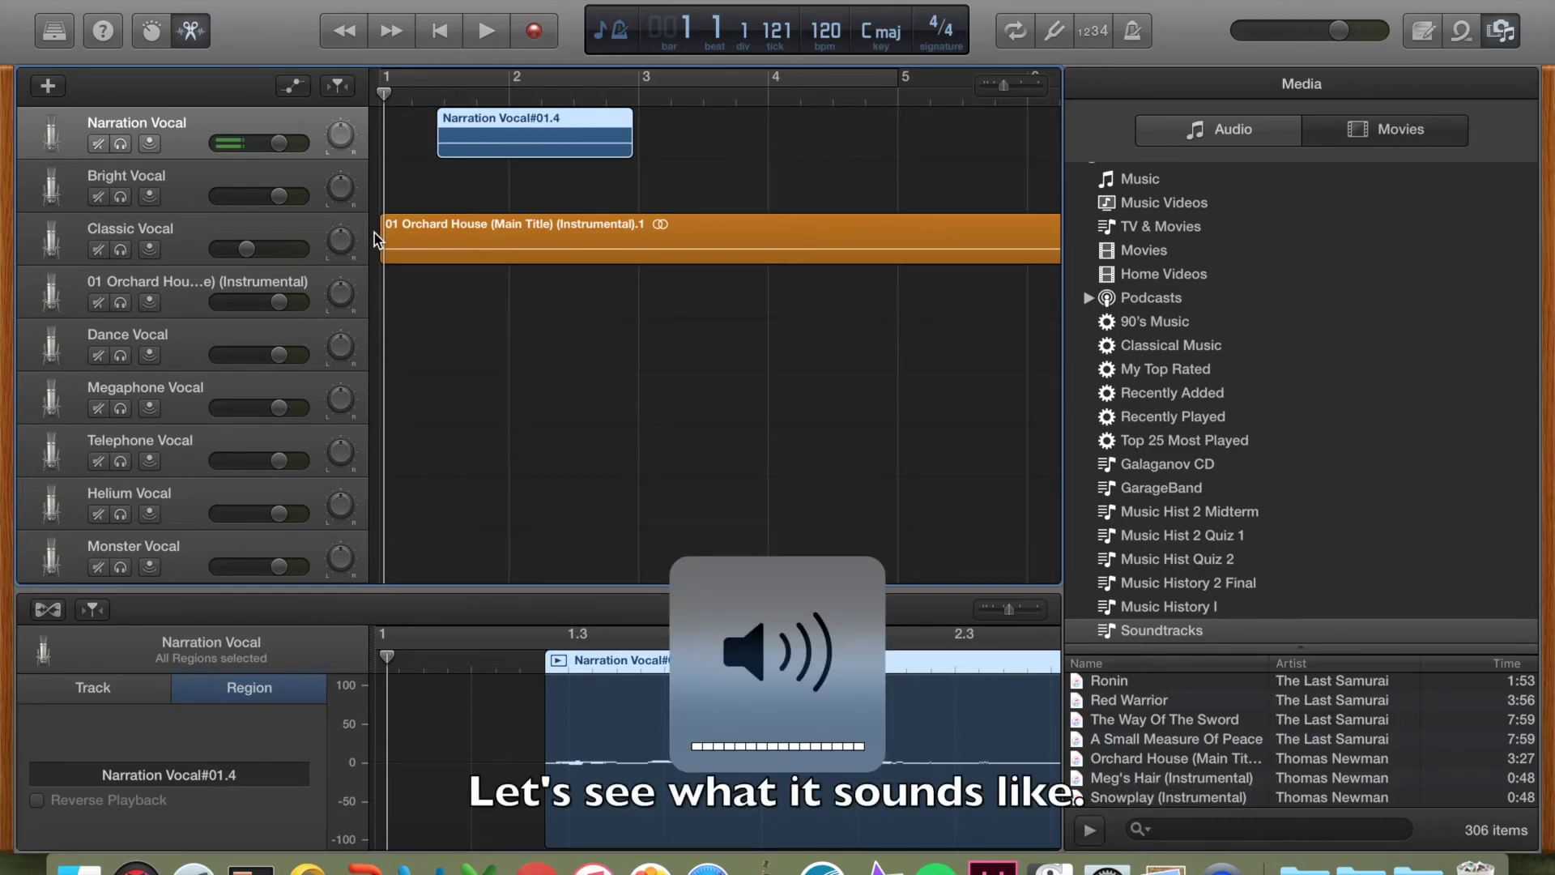
key("space")
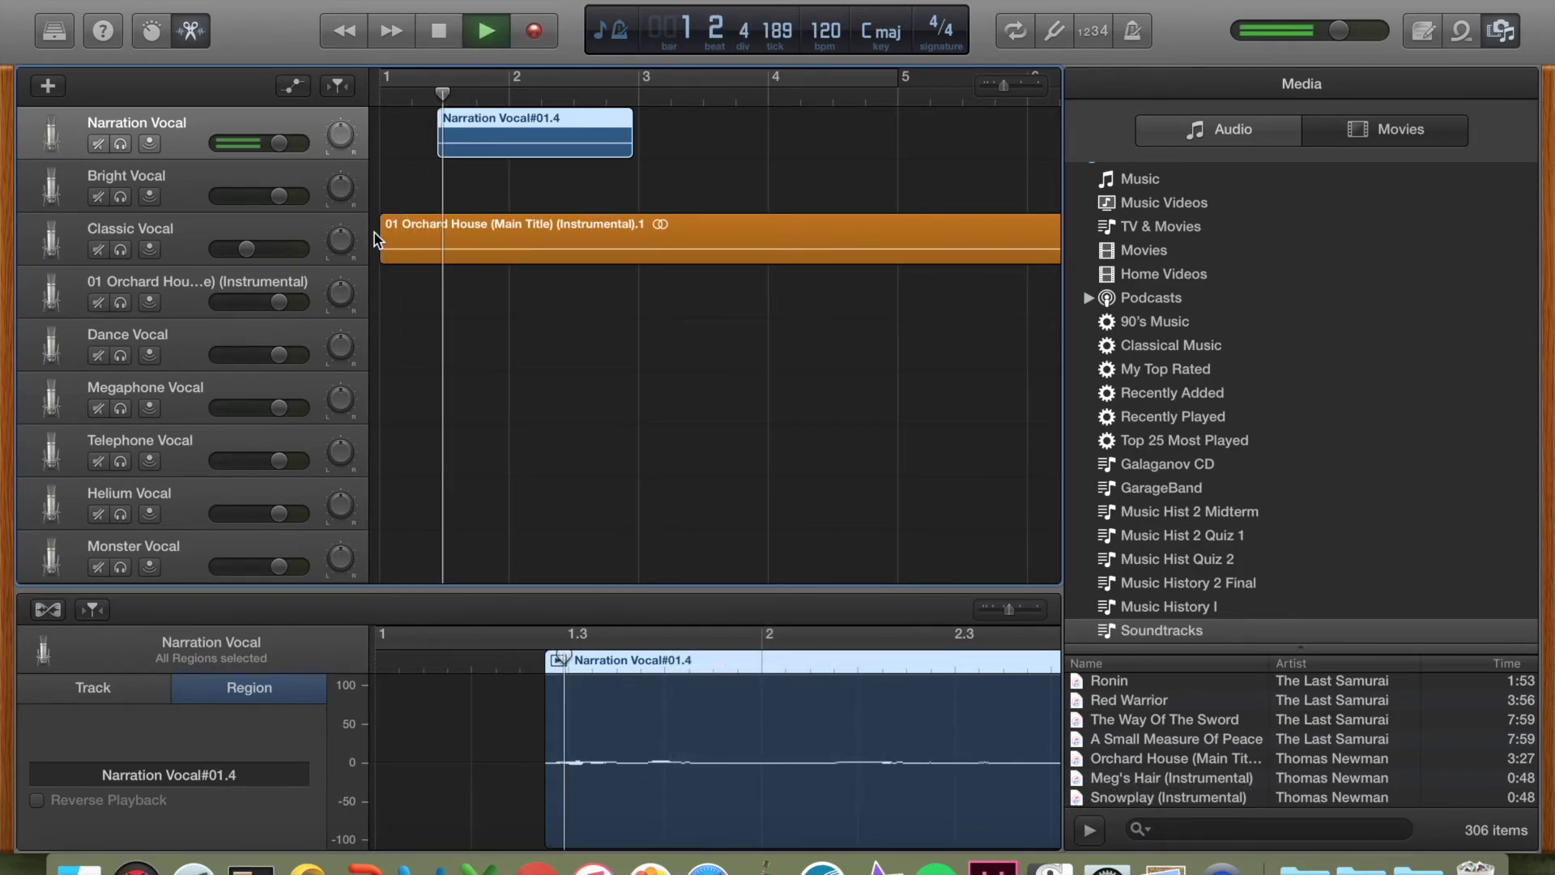
key("space")
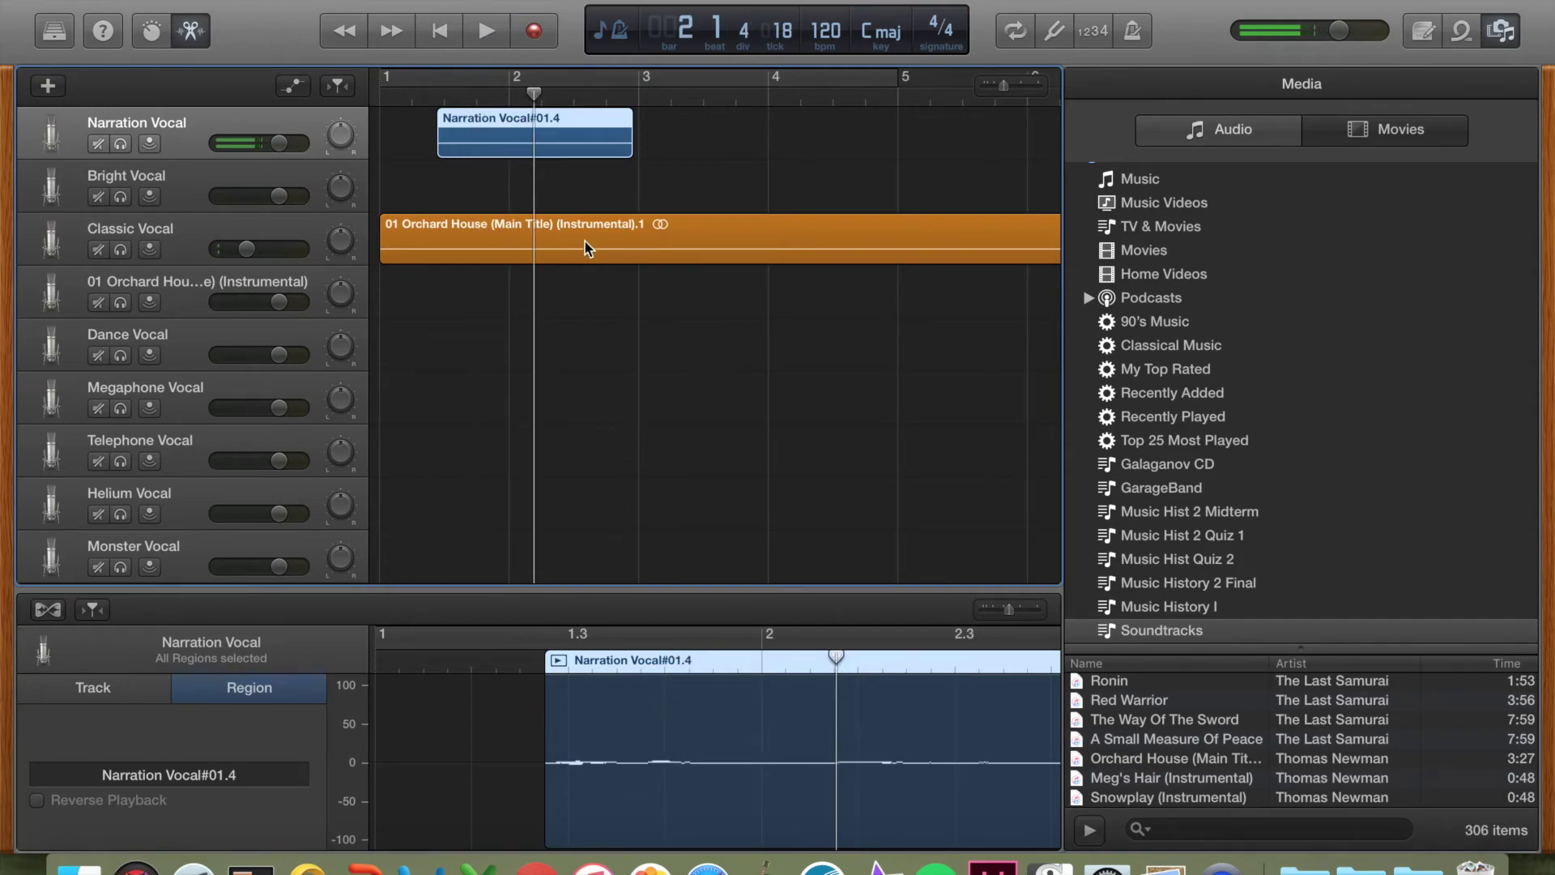
left_click(585, 241)
key("Return")
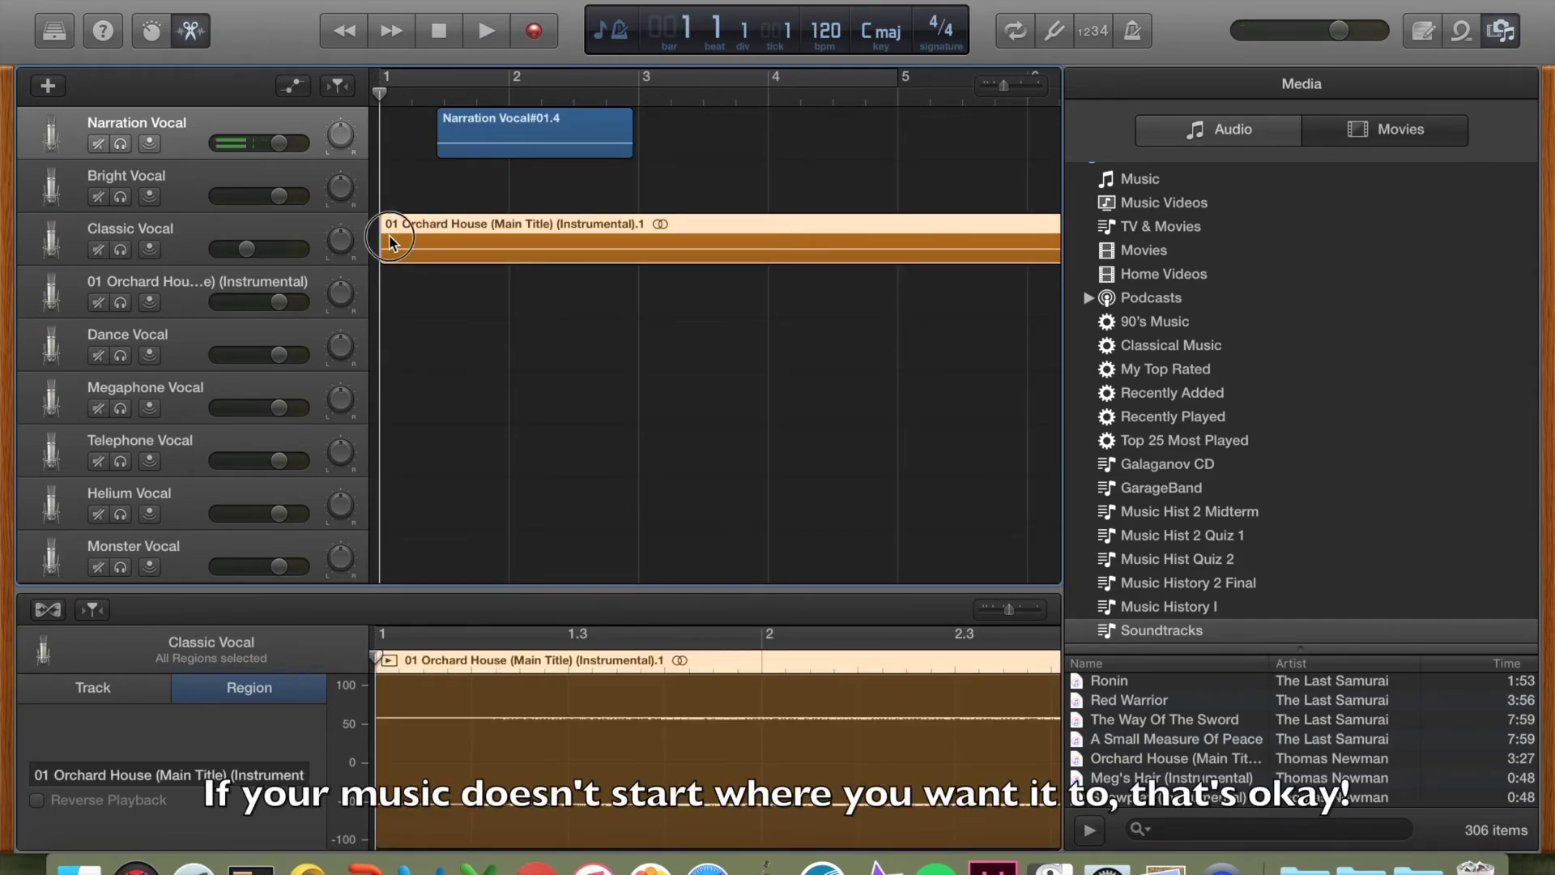
Trim the Orchard House region's opening and slide the trimmed region back to bar 1
left_click_drag(389, 241, 421, 245)
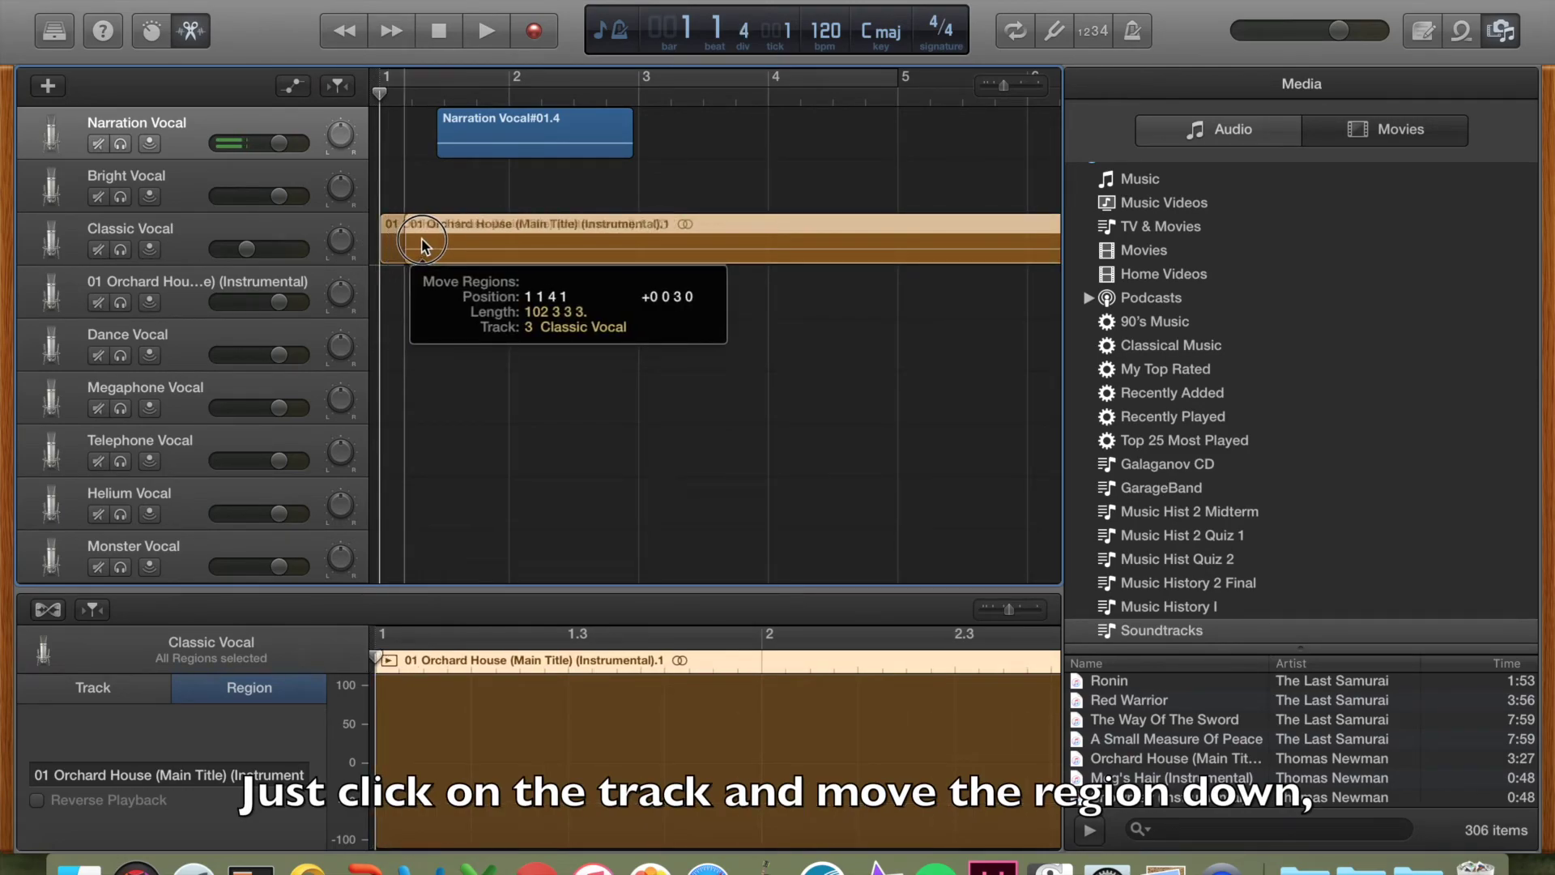
left_click_drag(421, 243, 466, 248)
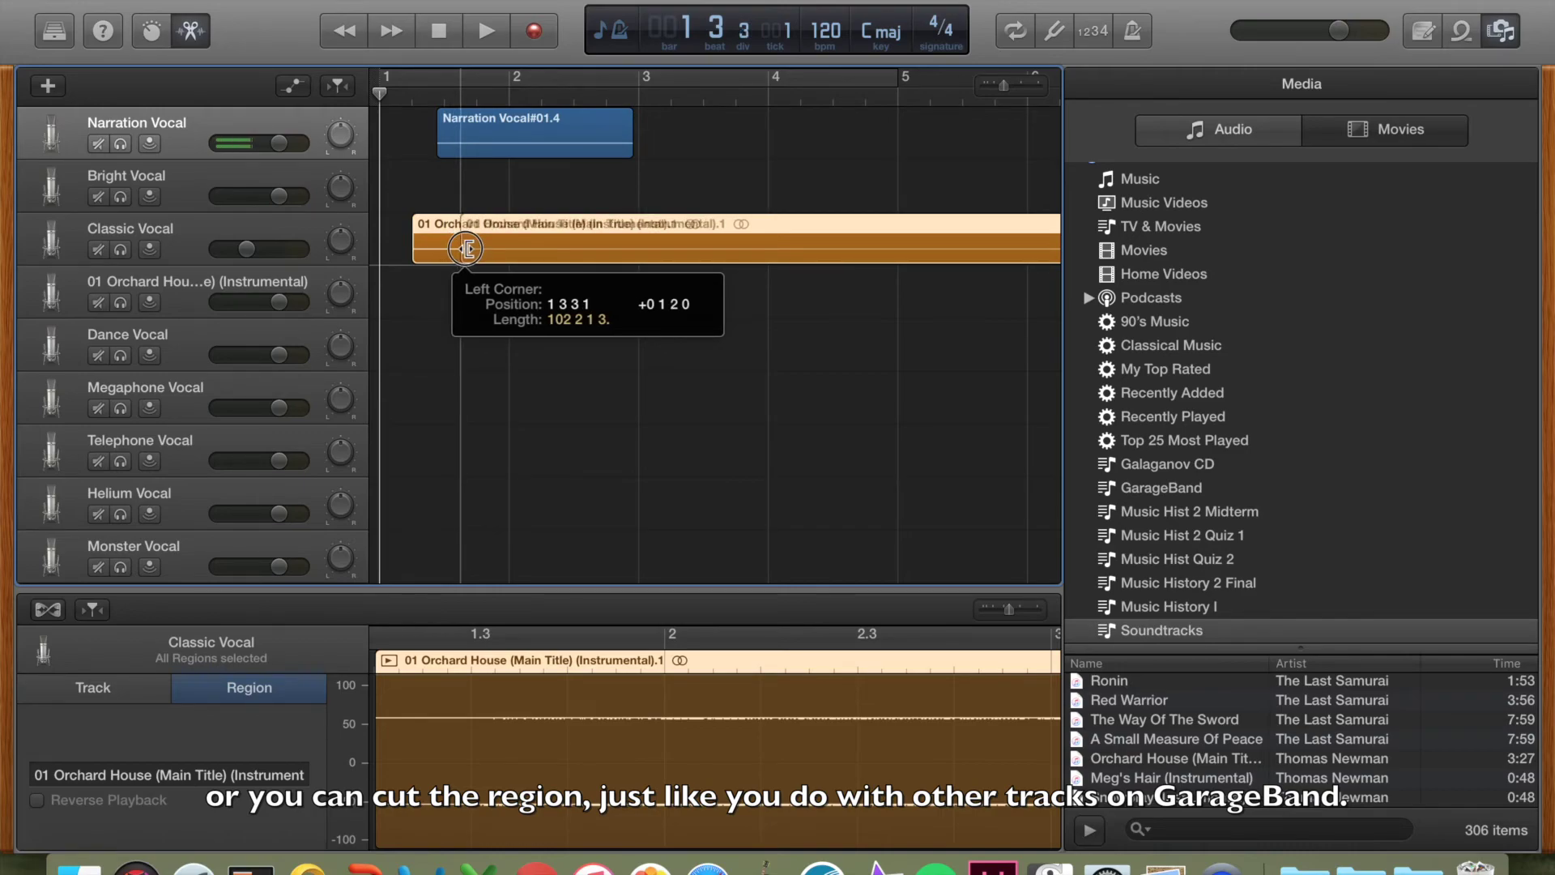
left_click_drag(467, 248, 469, 251)
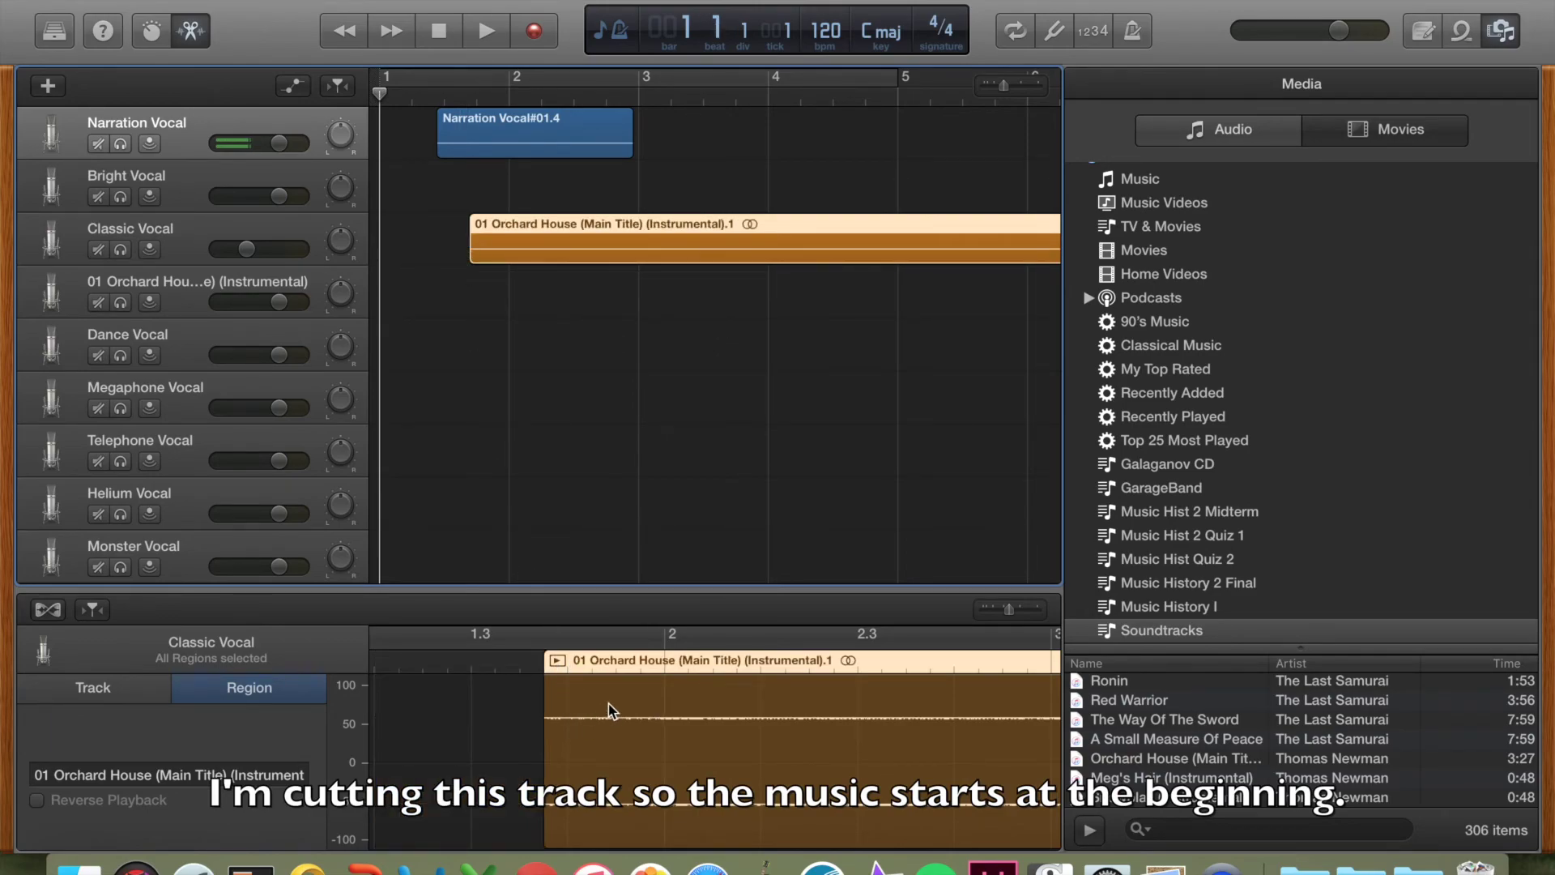
left_click_drag(648, 250, 564, 248)
key("space")
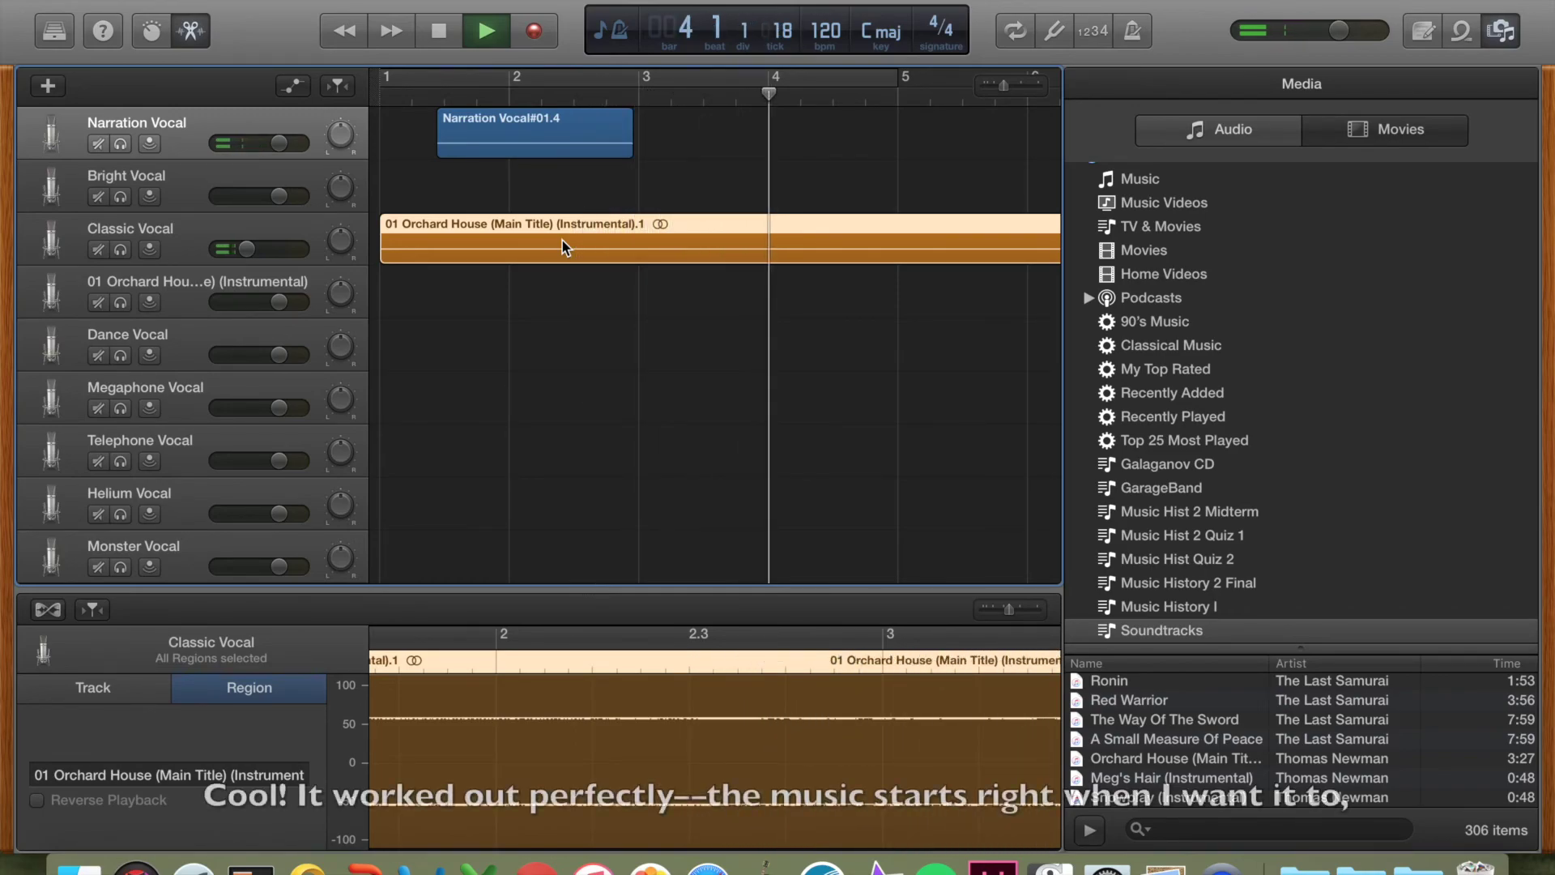
key("space")
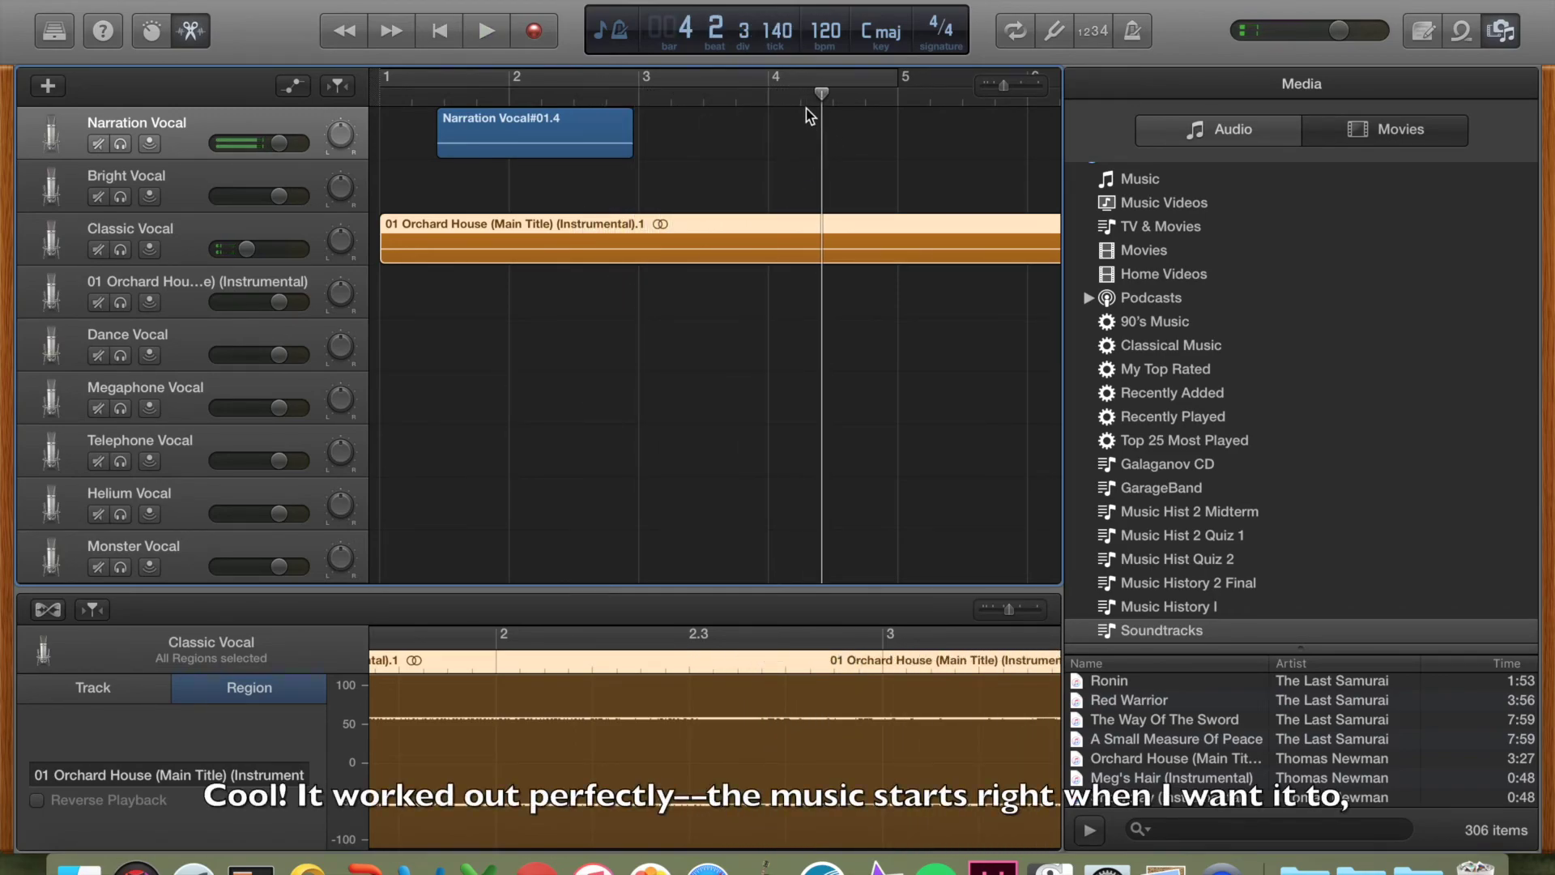
left_click_drag(821, 95, 378, 96)
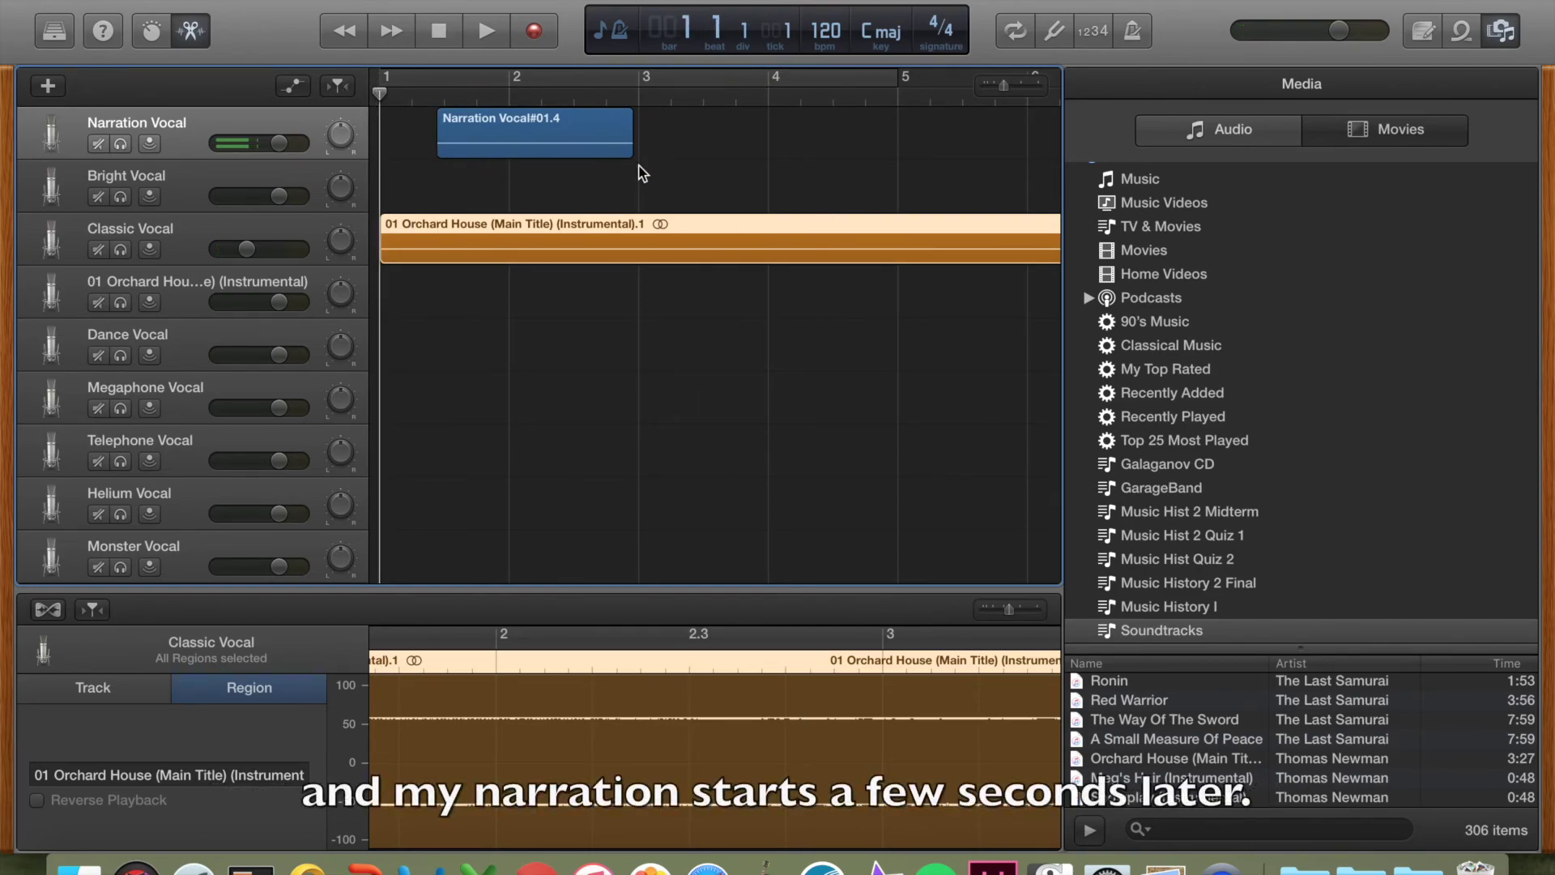